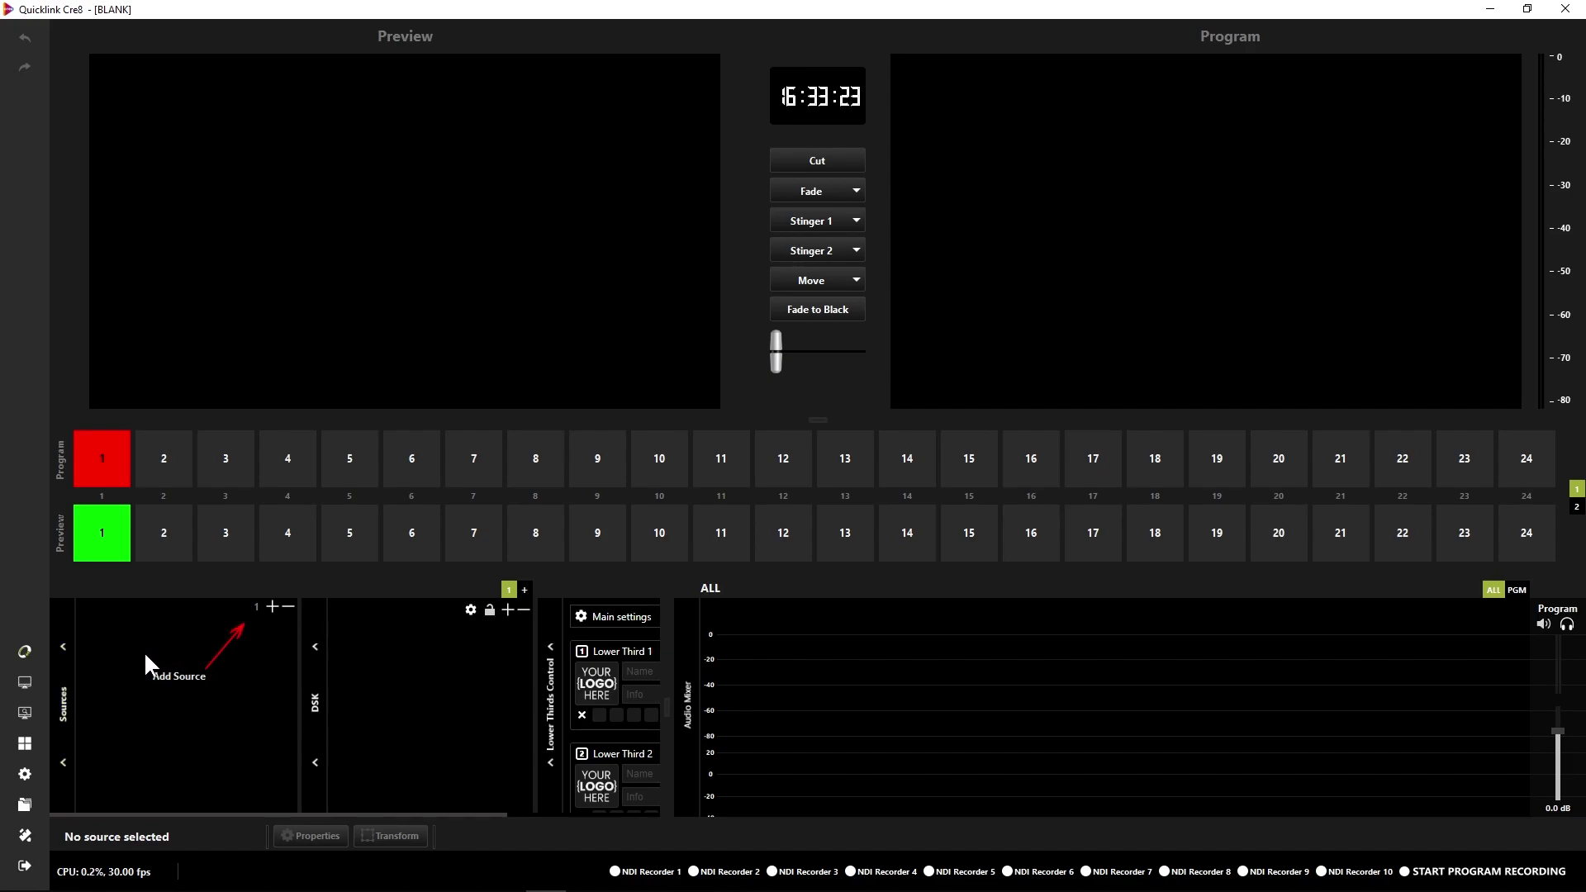
# Add a Blackmagic Device source named SDI 1 to input 1 and set its device to SDI1
pyautogui.click(272, 607)
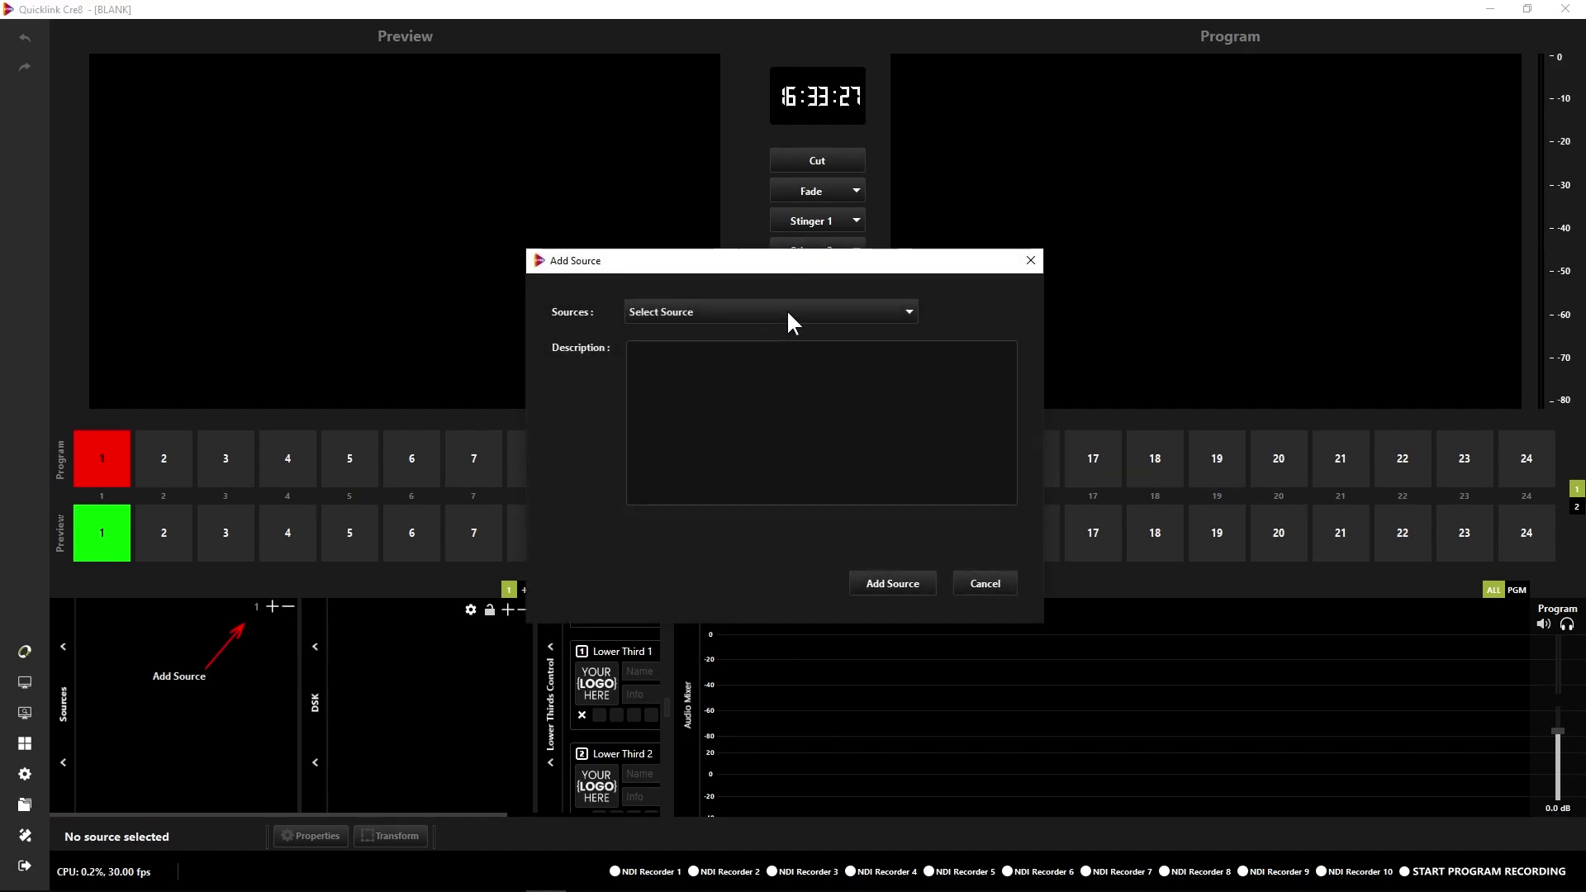
pyautogui.click(786, 313)
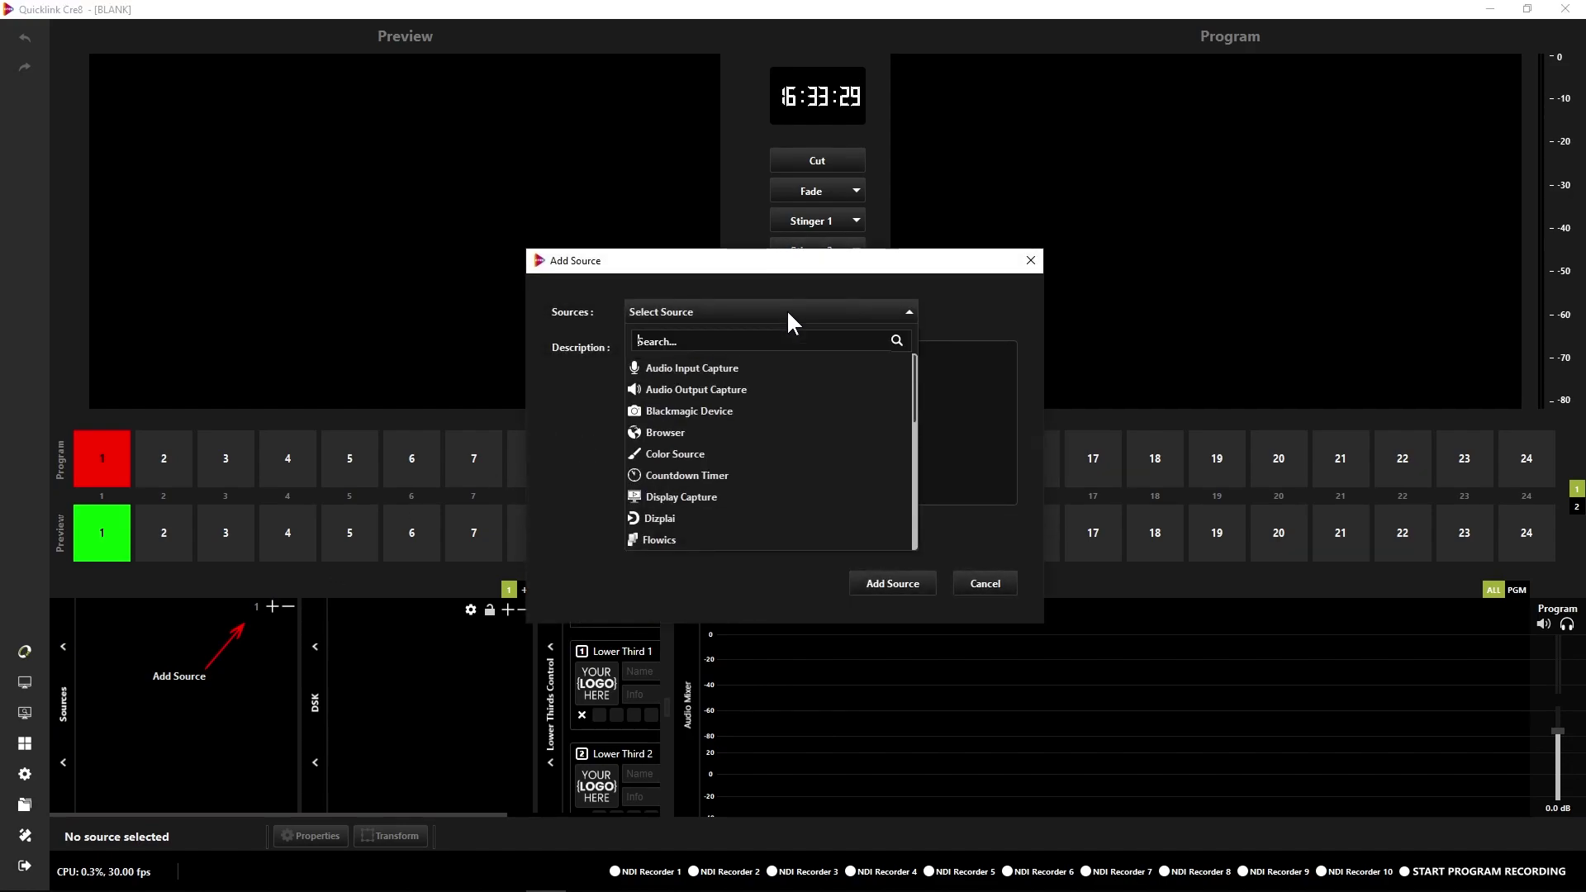
pyautogui.scroll(-5, 760, 519)
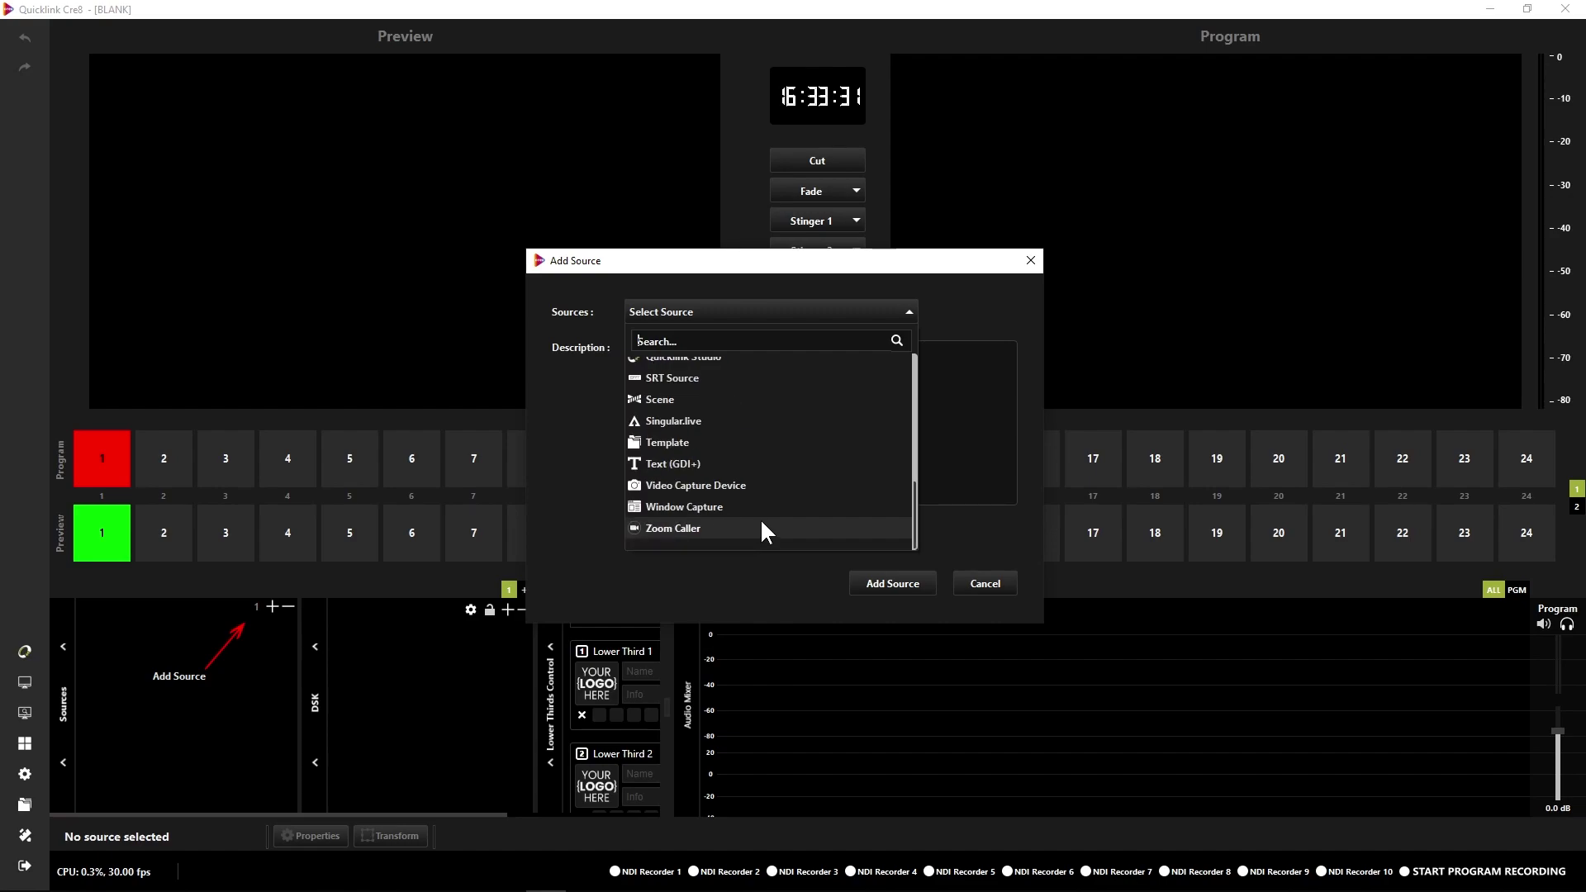
pyautogui.scroll(6, 760, 518)
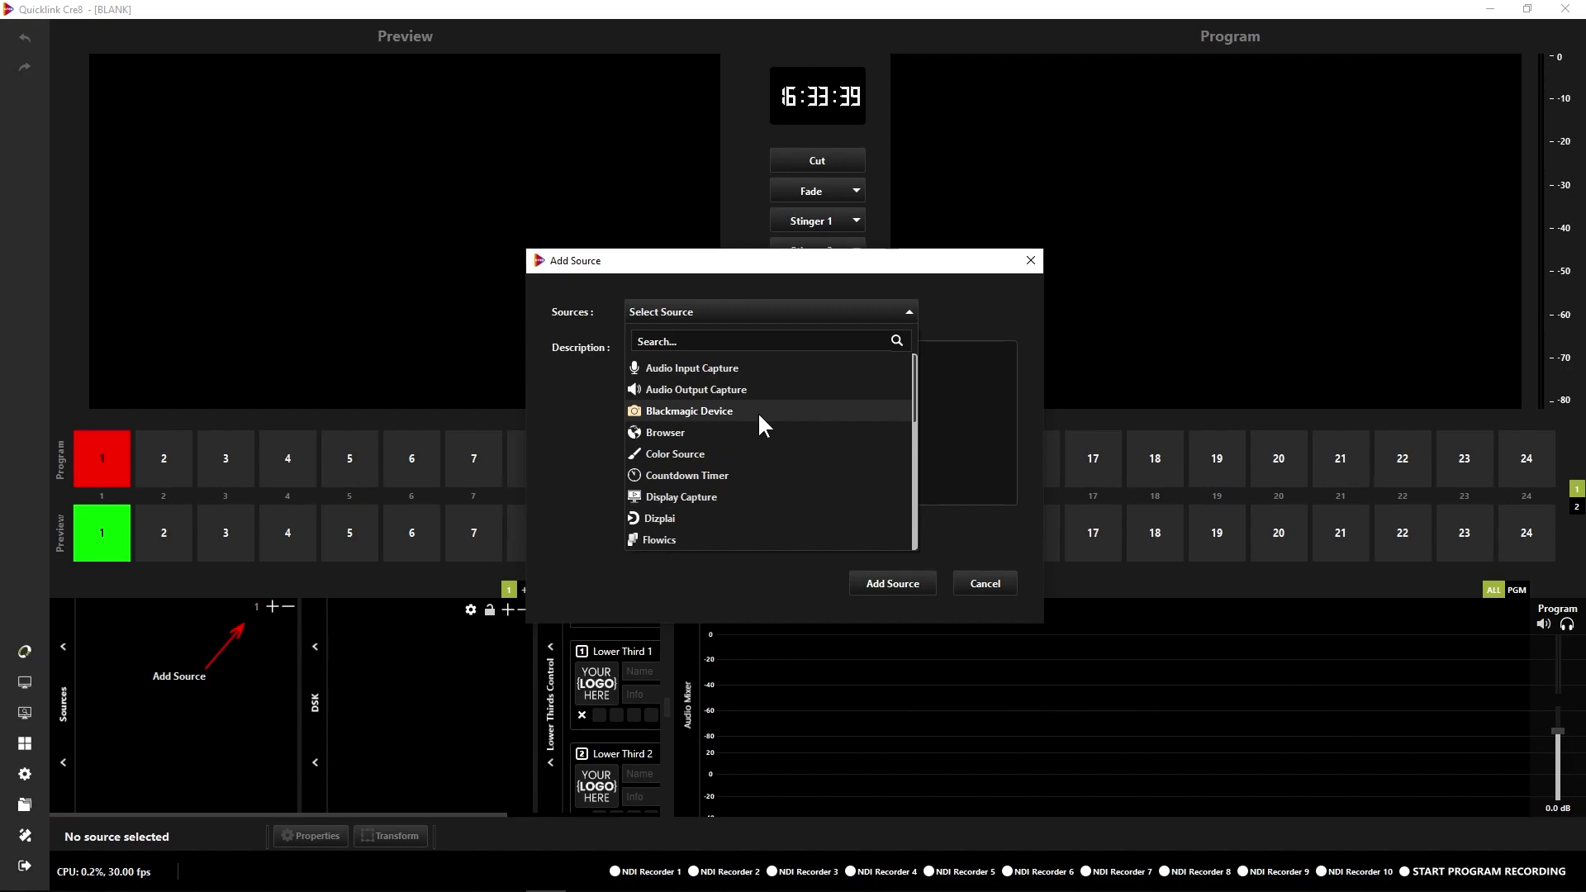
pyautogui.click(715, 413)
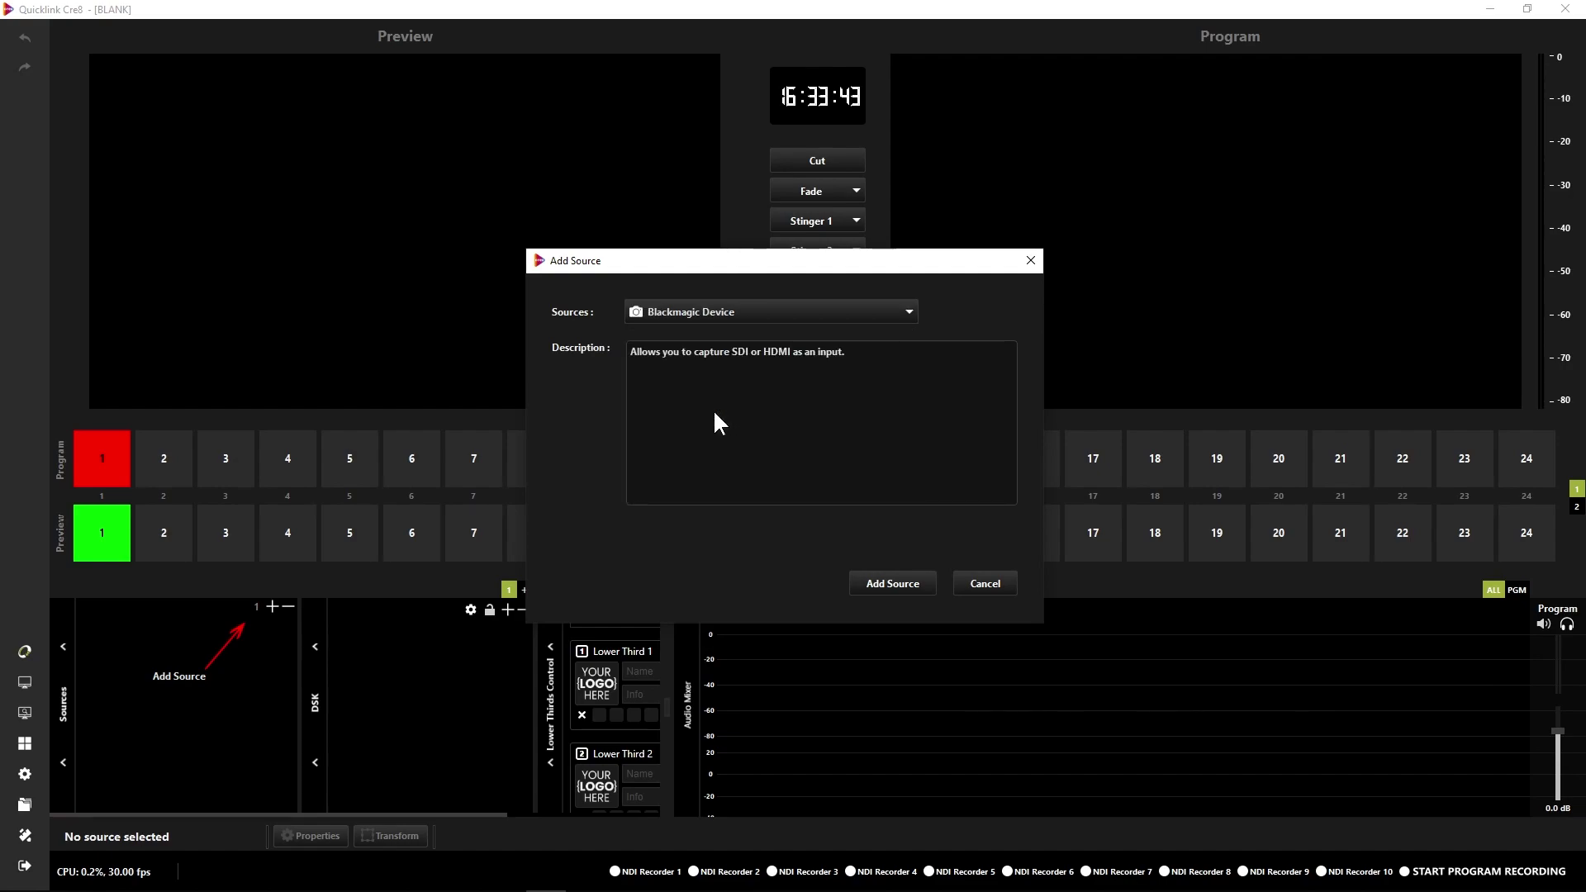
pyautogui.click(892, 584)
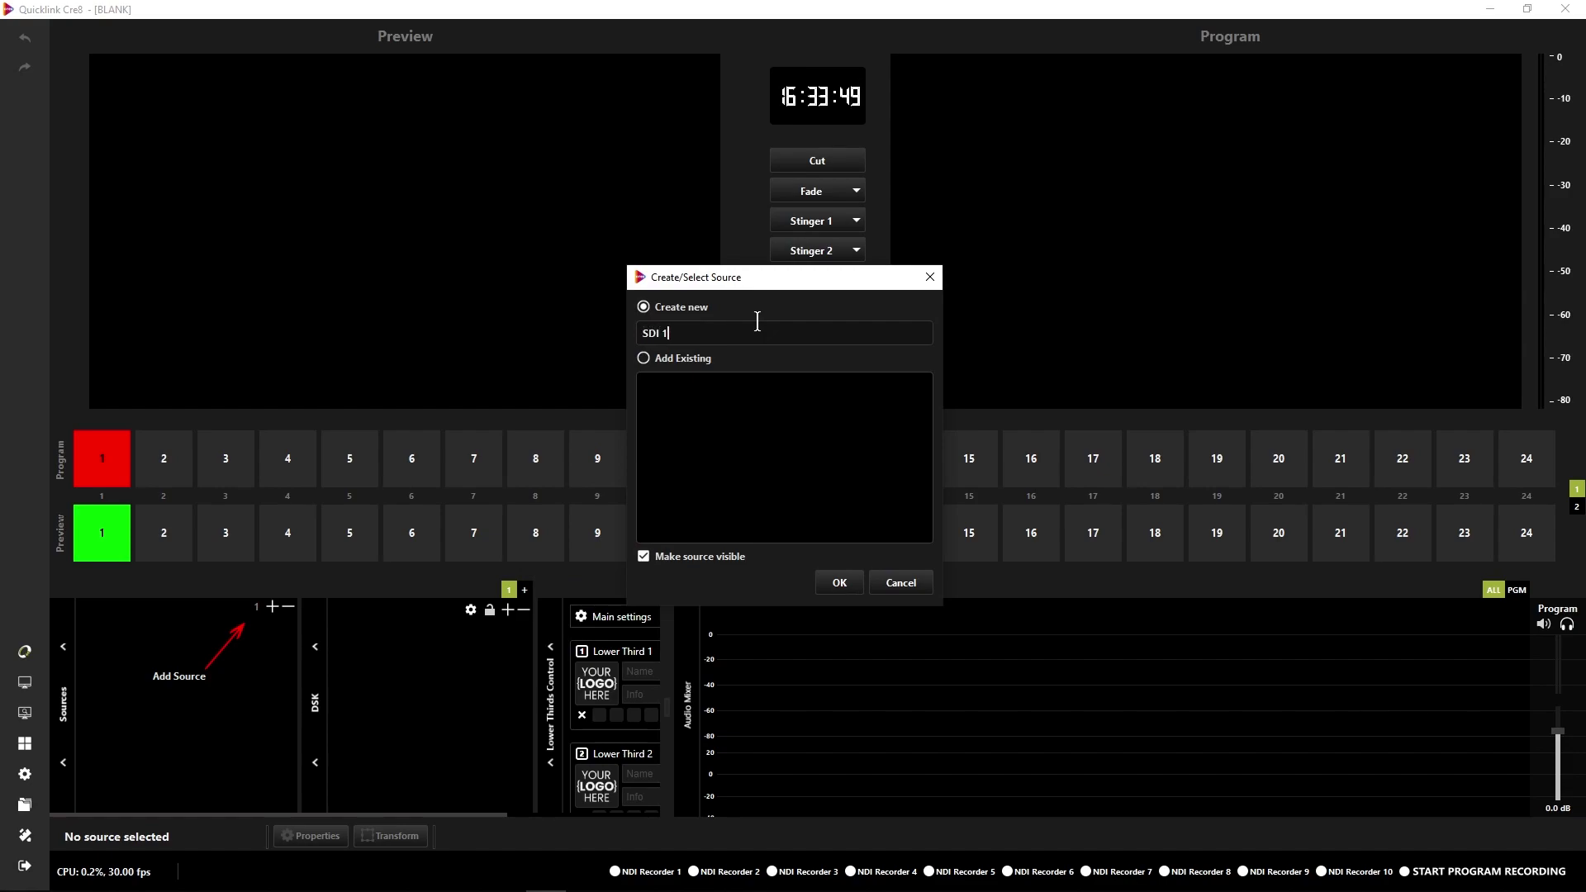
pyautogui.click(842, 587)
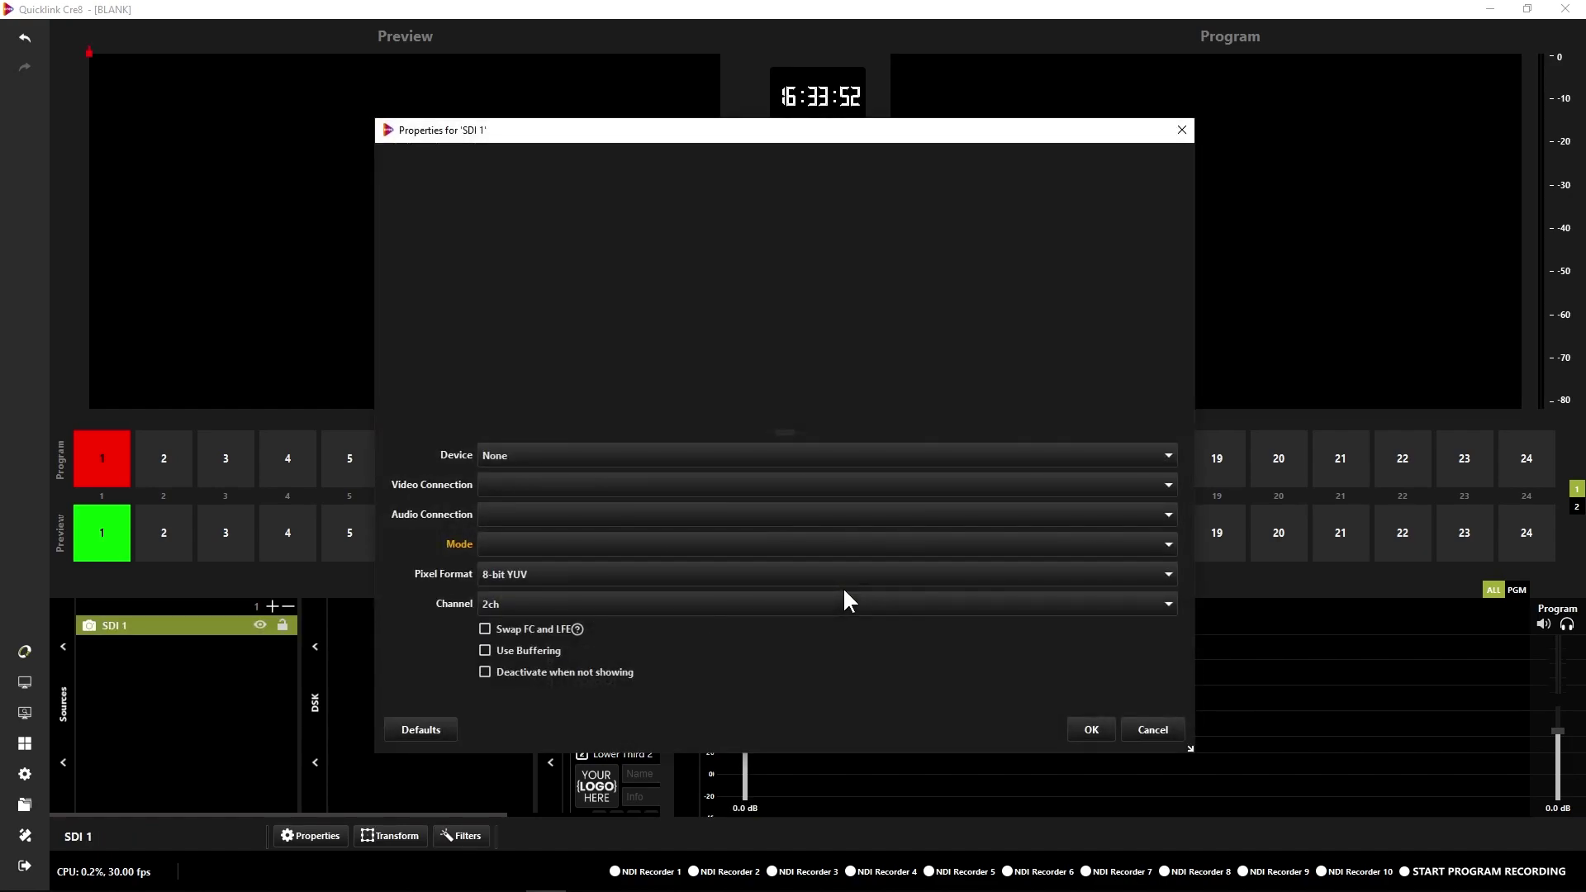
pyautogui.click(565, 452)
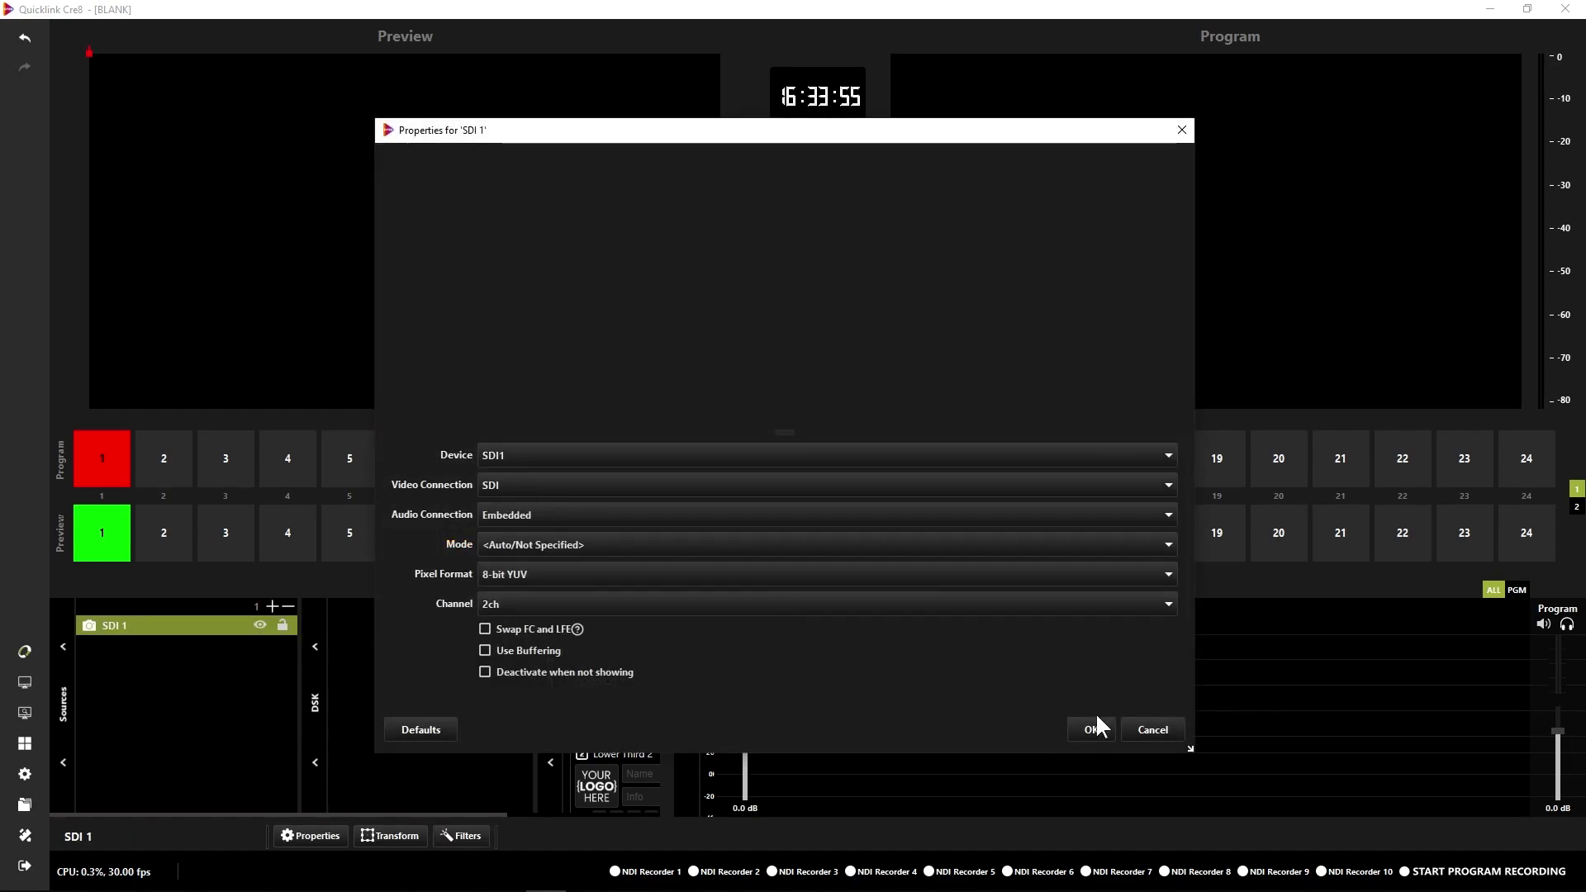
pyautogui.click(1102, 736)
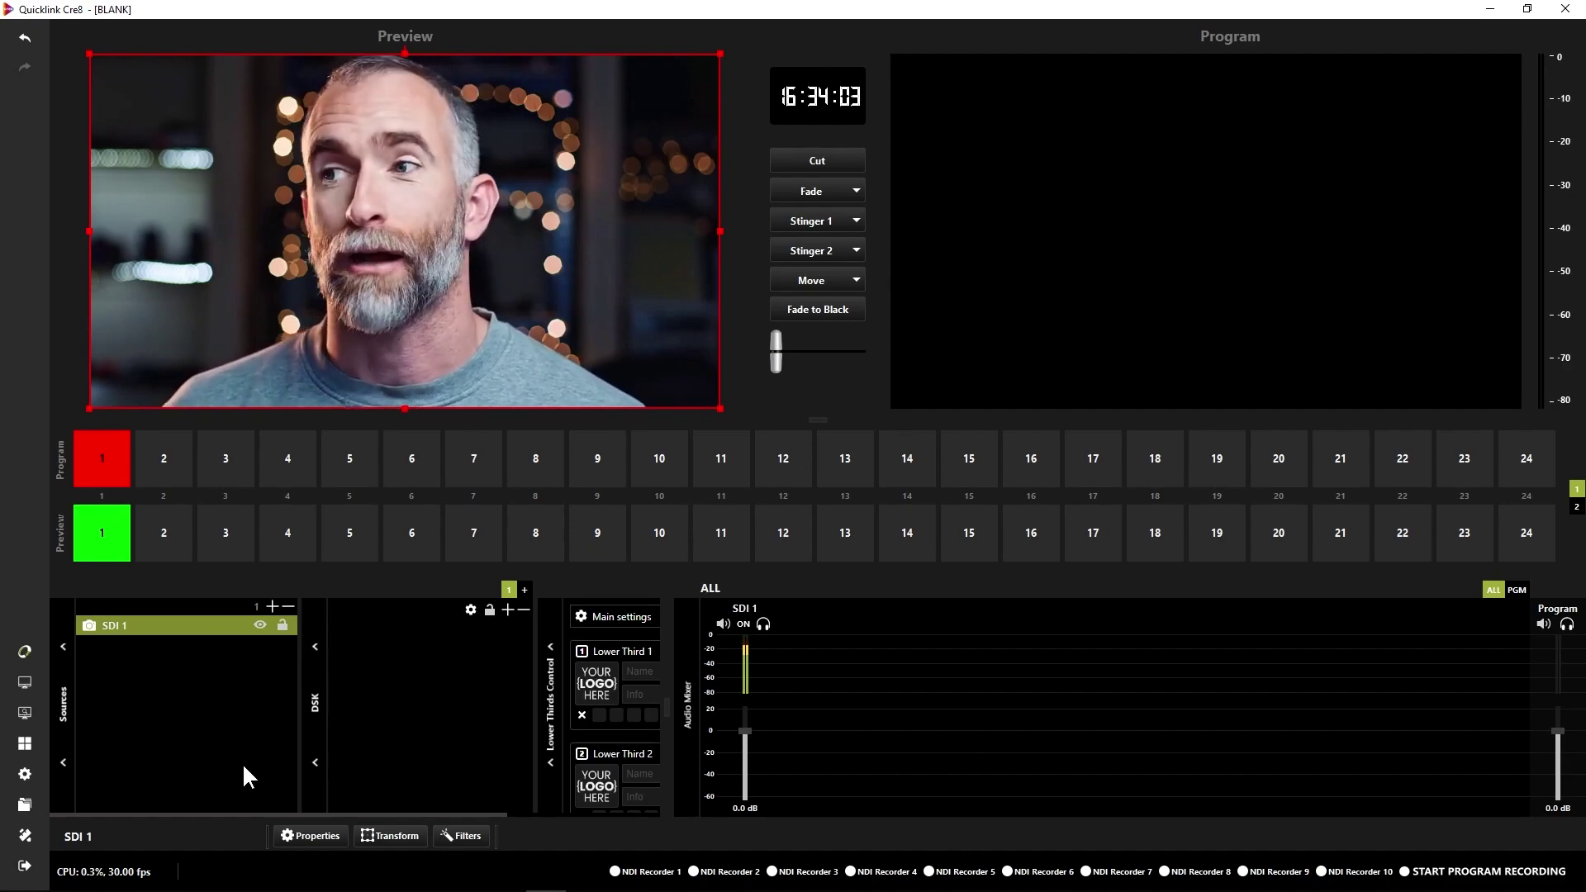
# Add a Blackmagic Device source named SDI 8 to input 2, set its device to SDI8, and cut it to Program
pyautogui.click(178, 535)
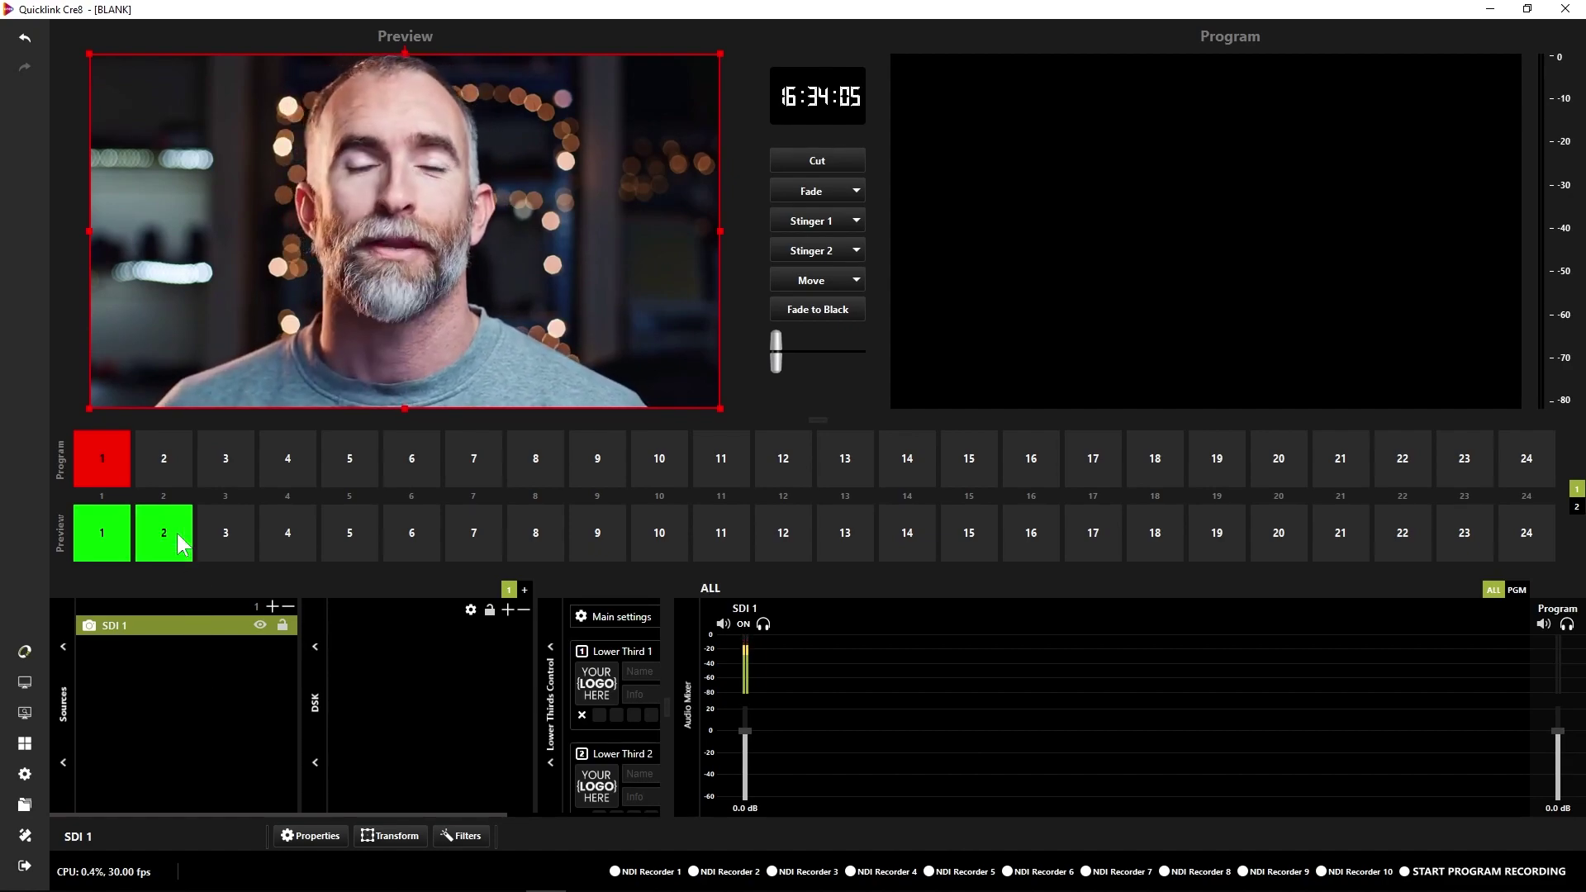
pyautogui.click(180, 545)
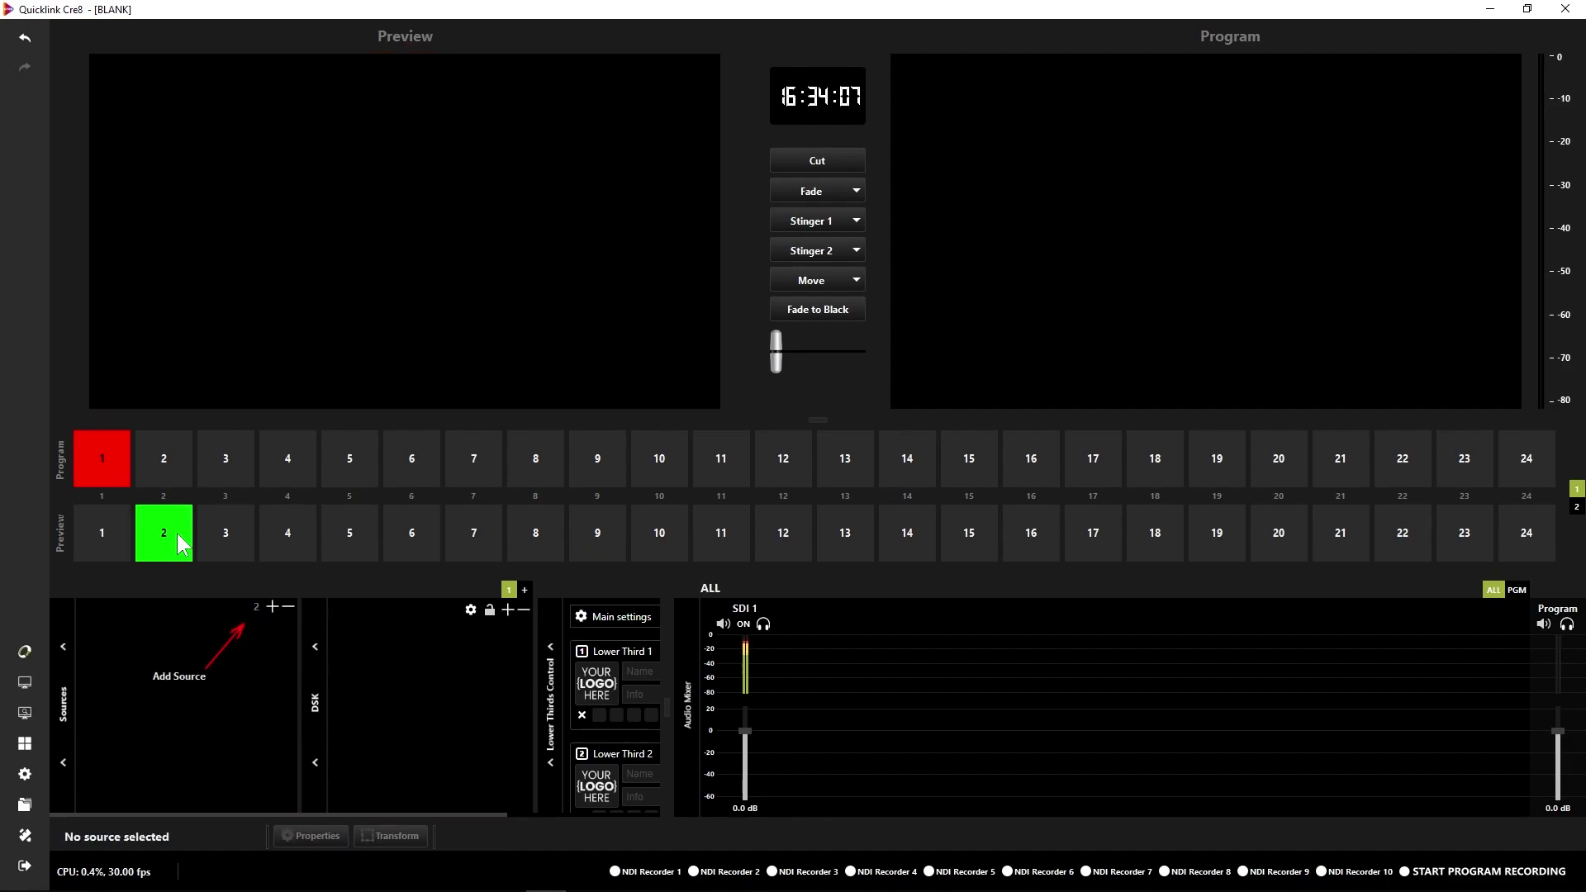
pyautogui.click(273, 609)
pyautogui.click(736, 312)
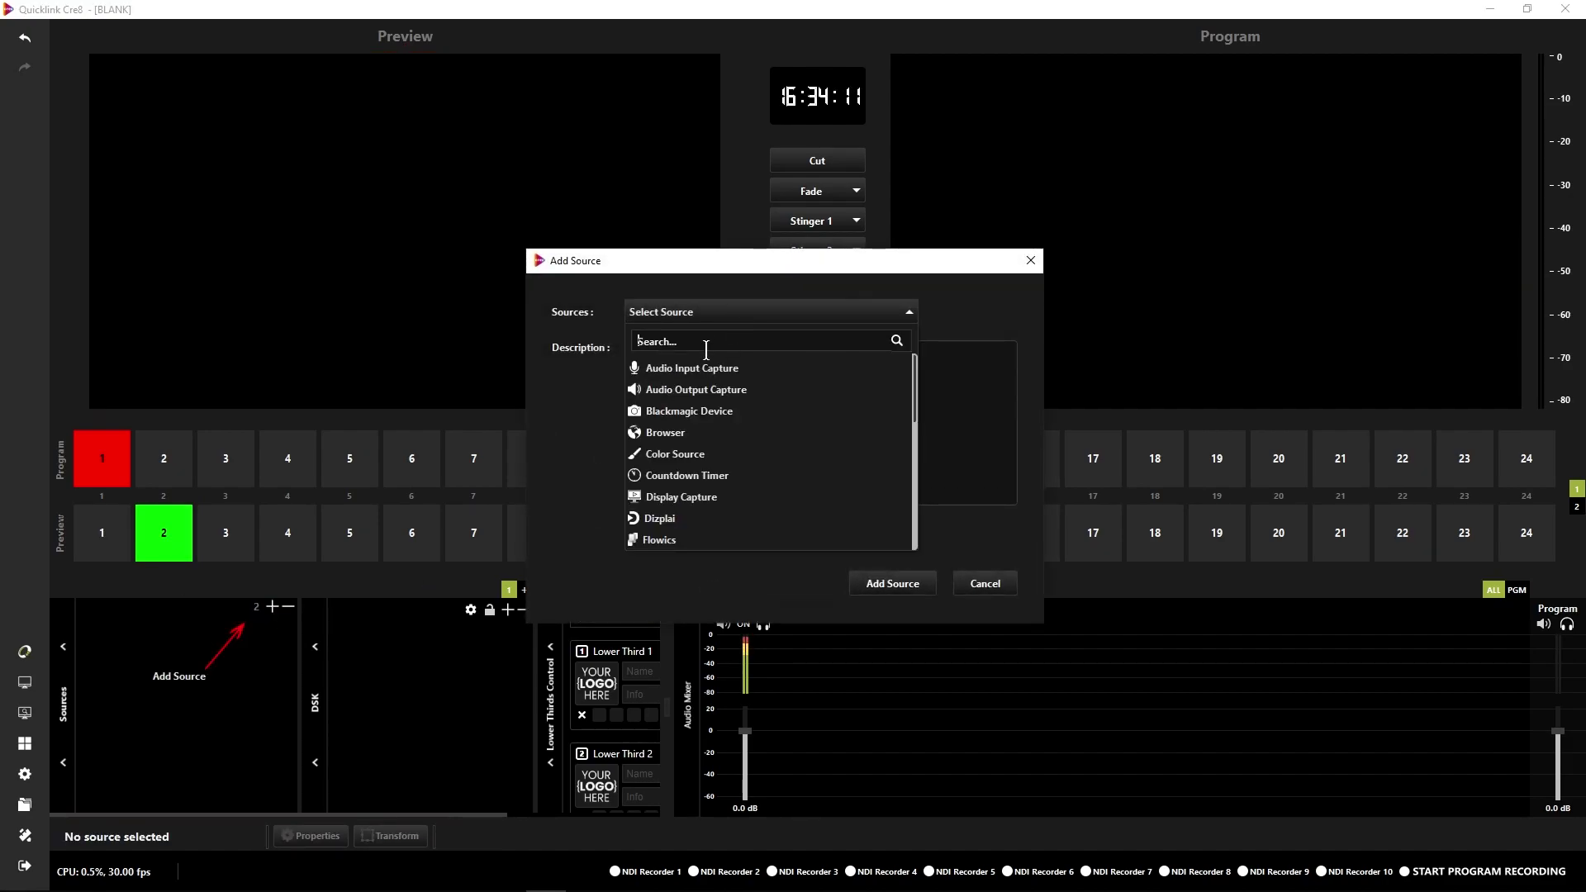
pyautogui.click(684, 417)
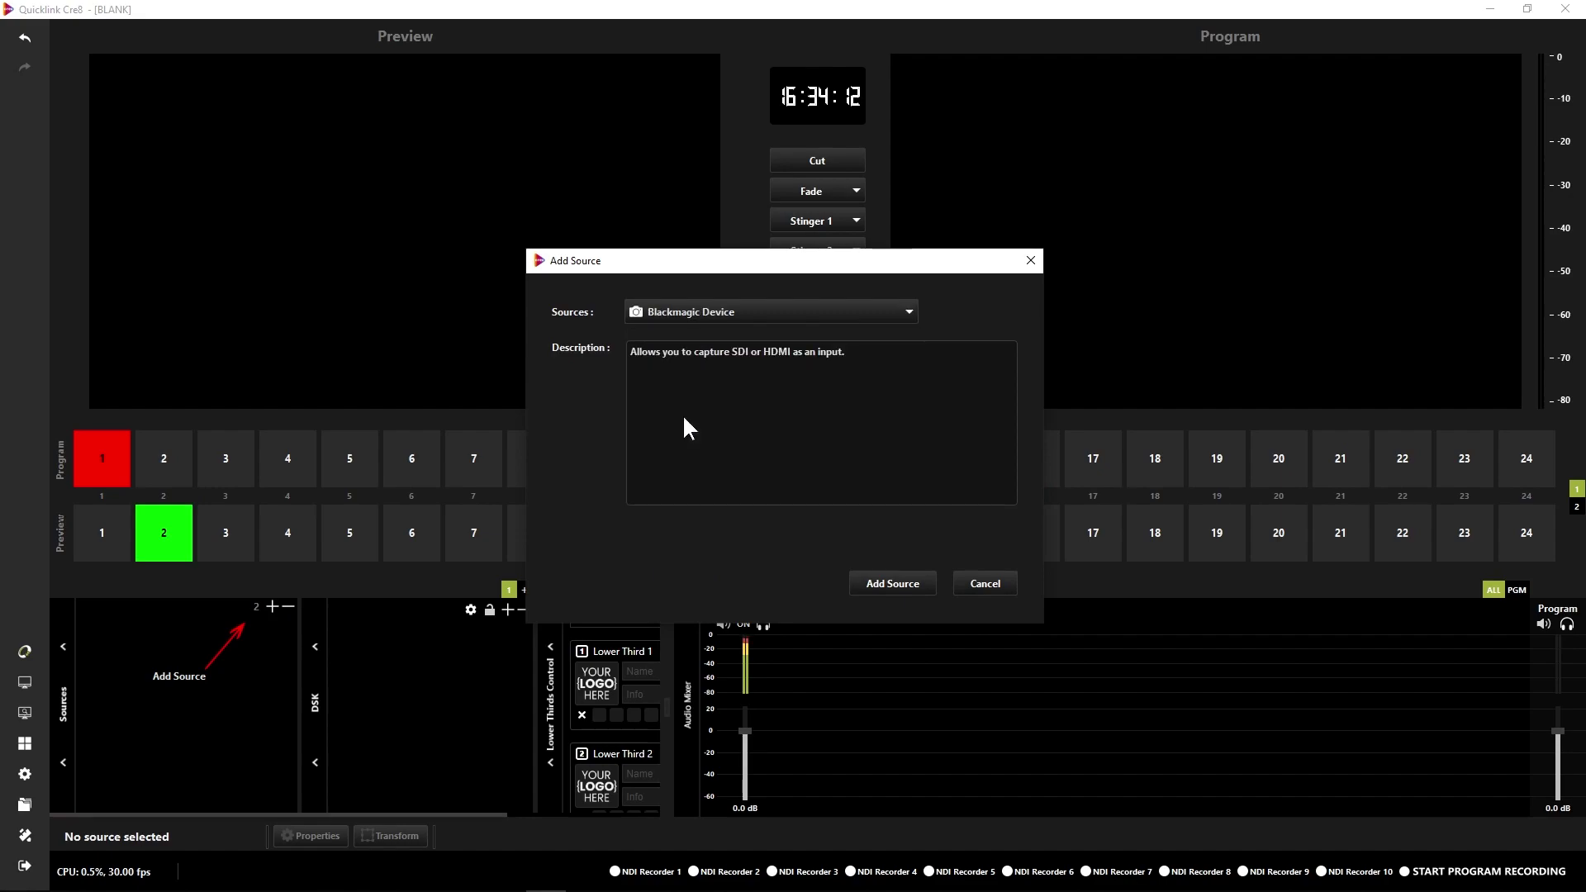
pyautogui.click(905, 583)
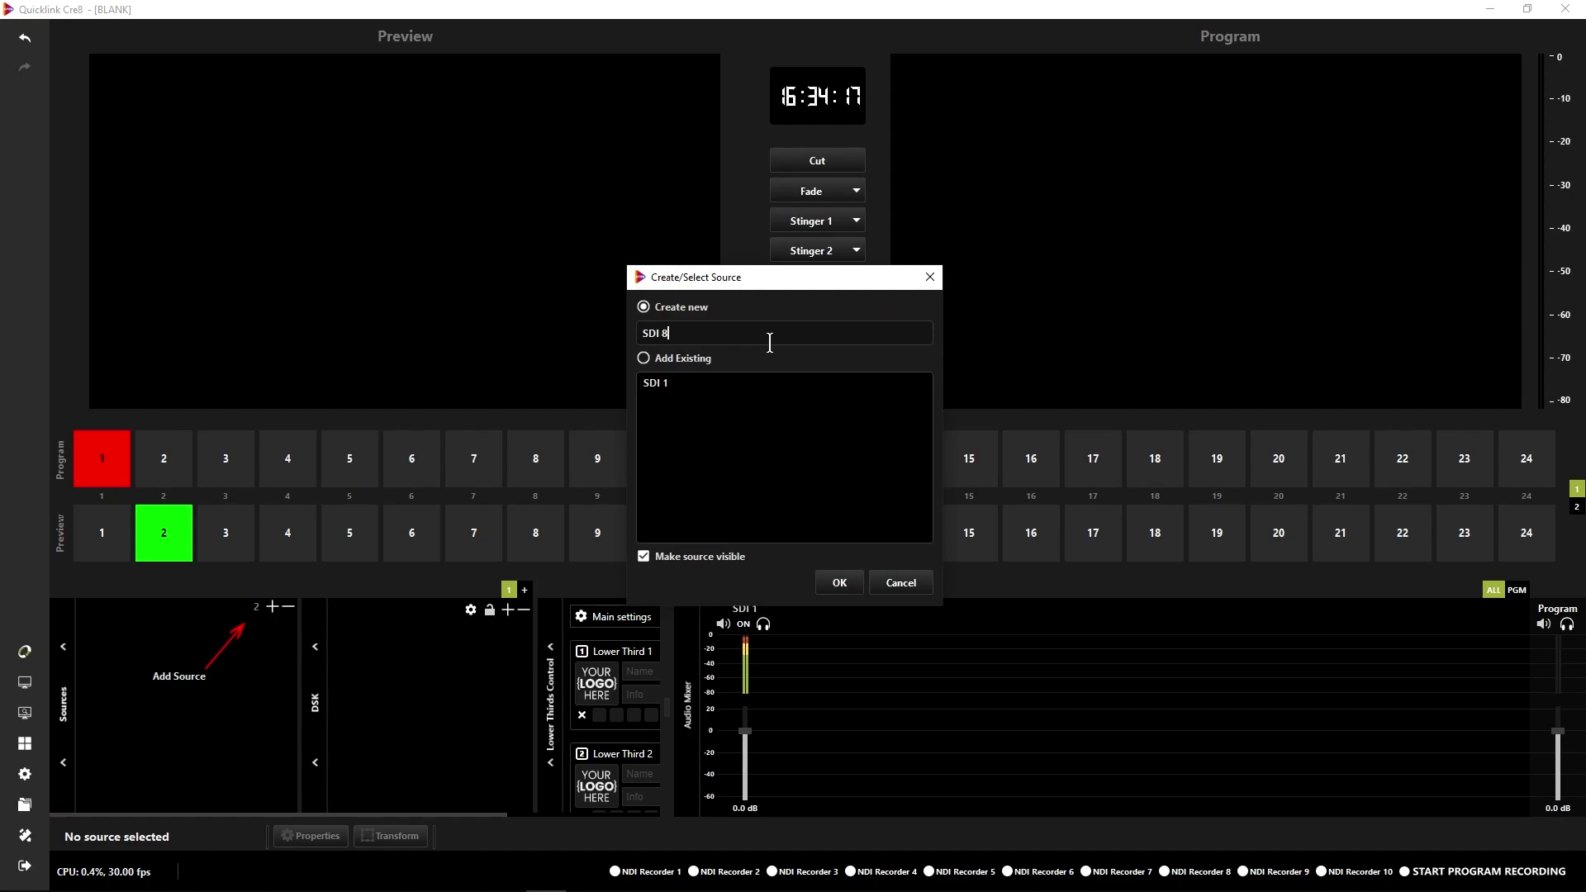
pyautogui.click(829, 573)
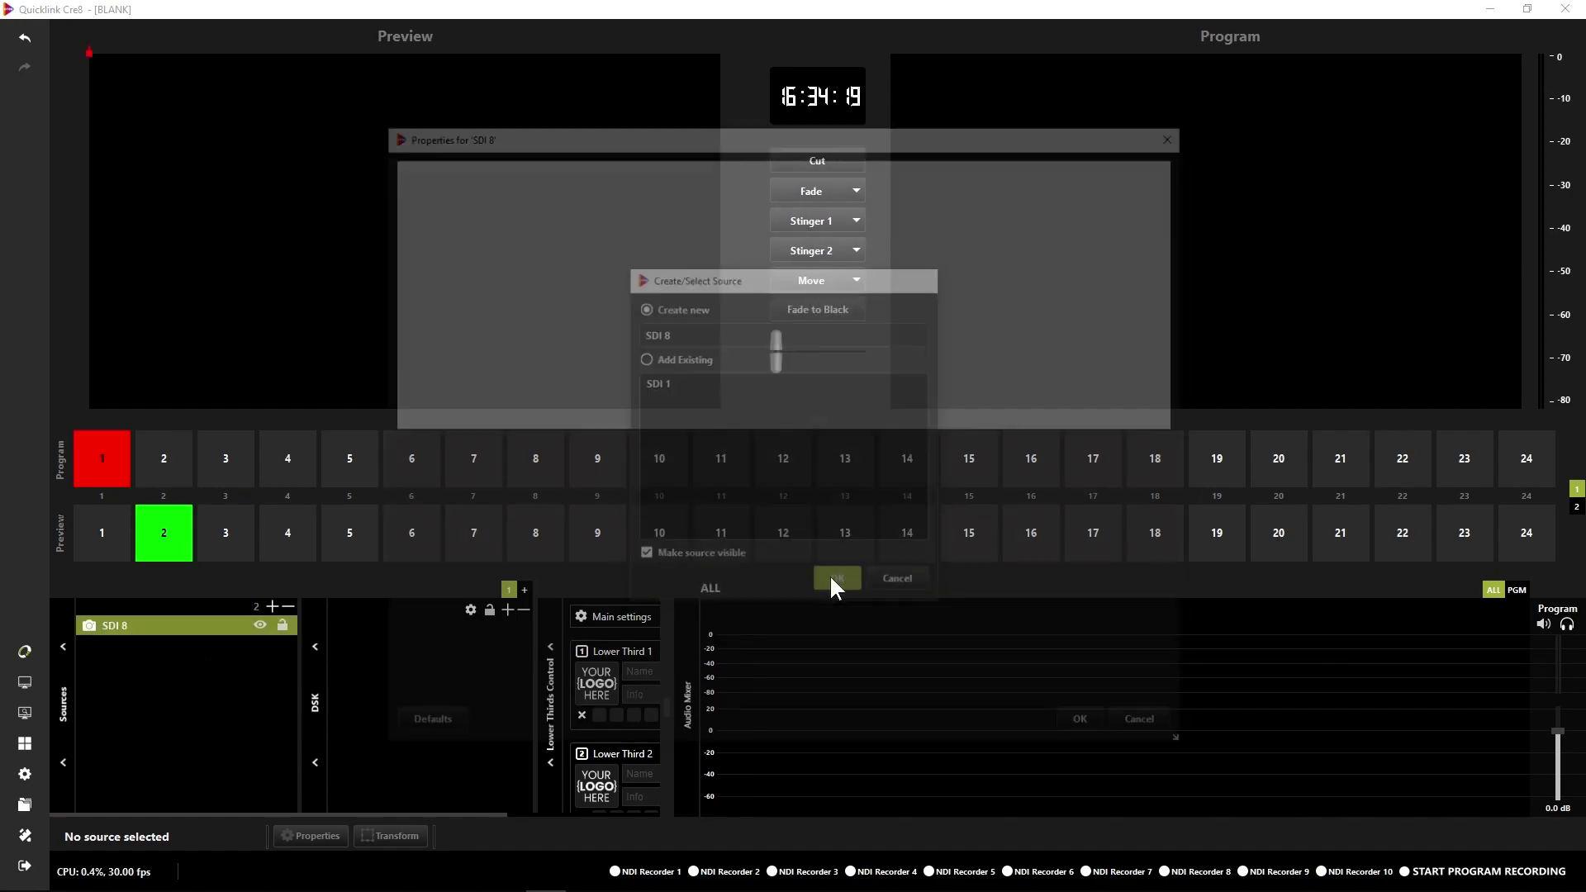
pyautogui.click(583, 454)
pyautogui.click(545, 638)
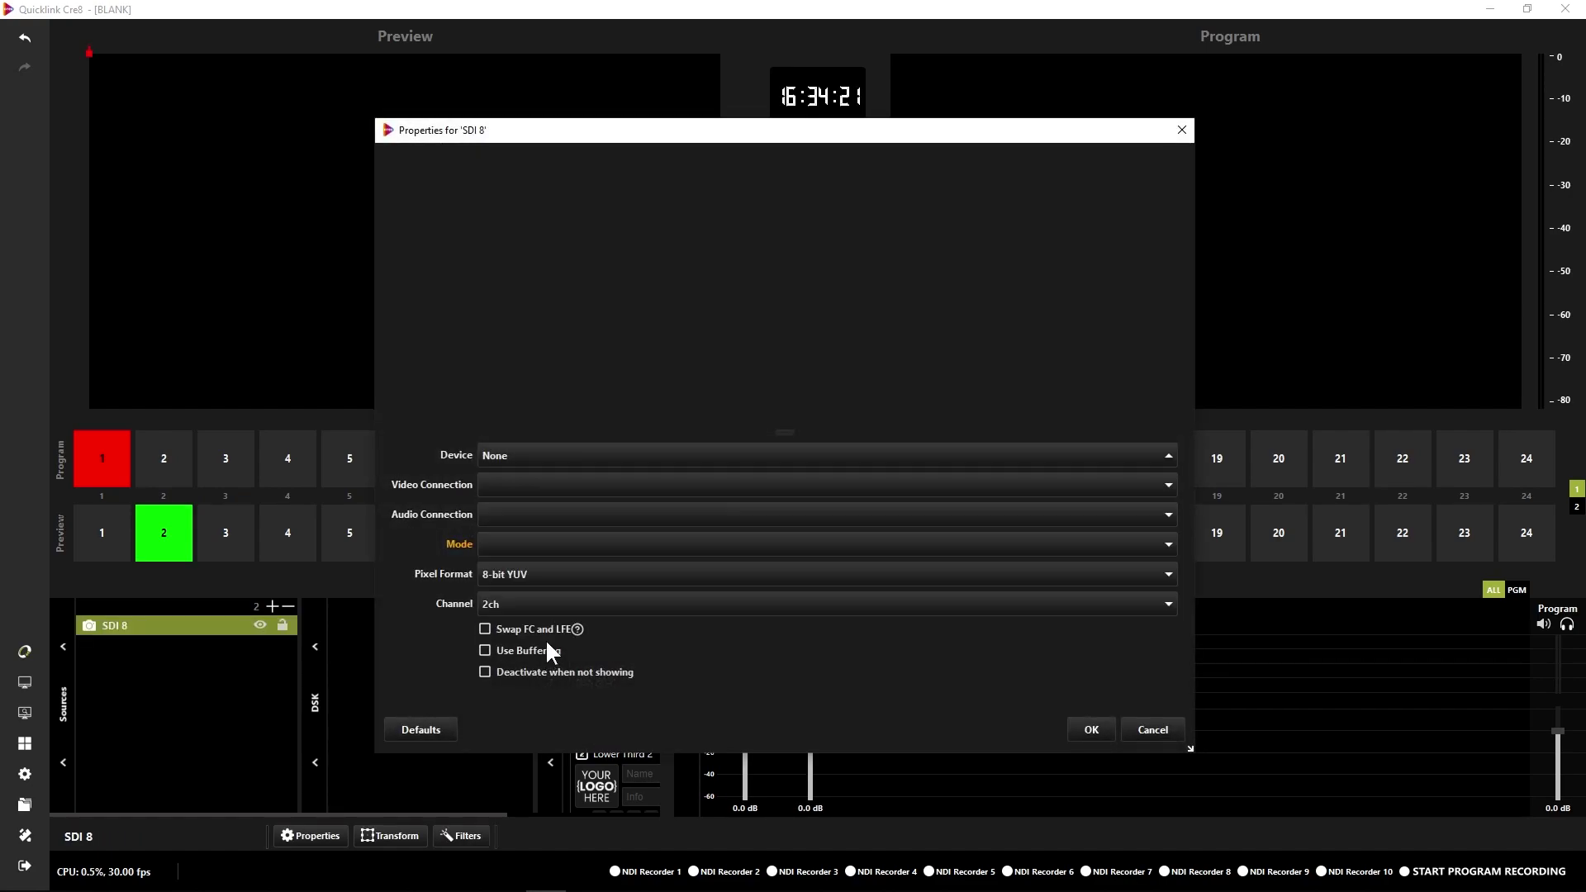
pyautogui.click(1085, 730)
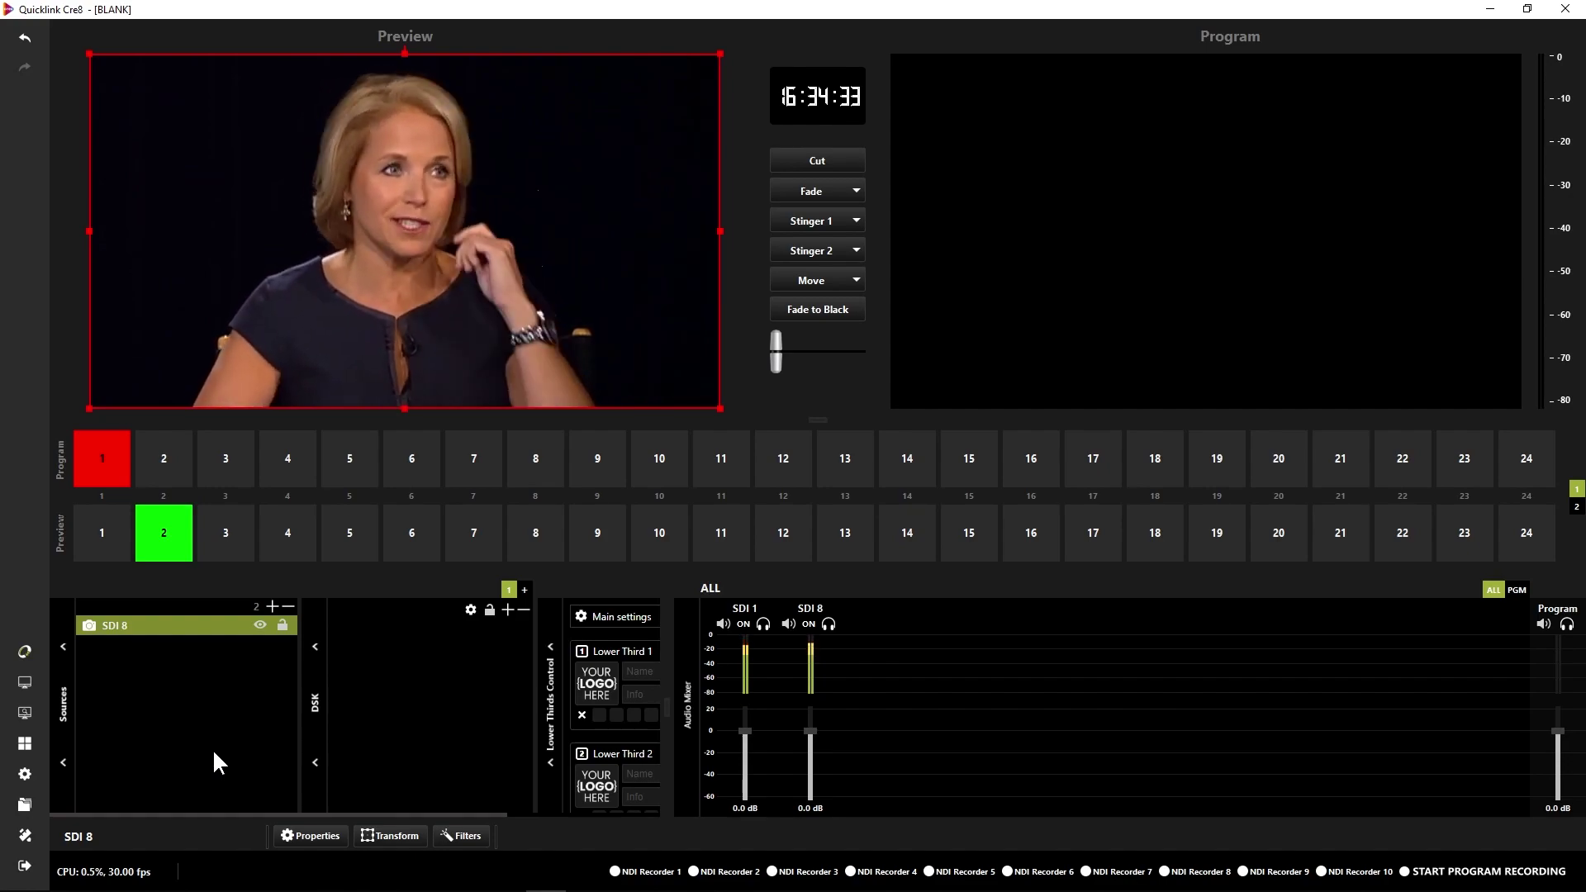
pyautogui.click(835, 161)
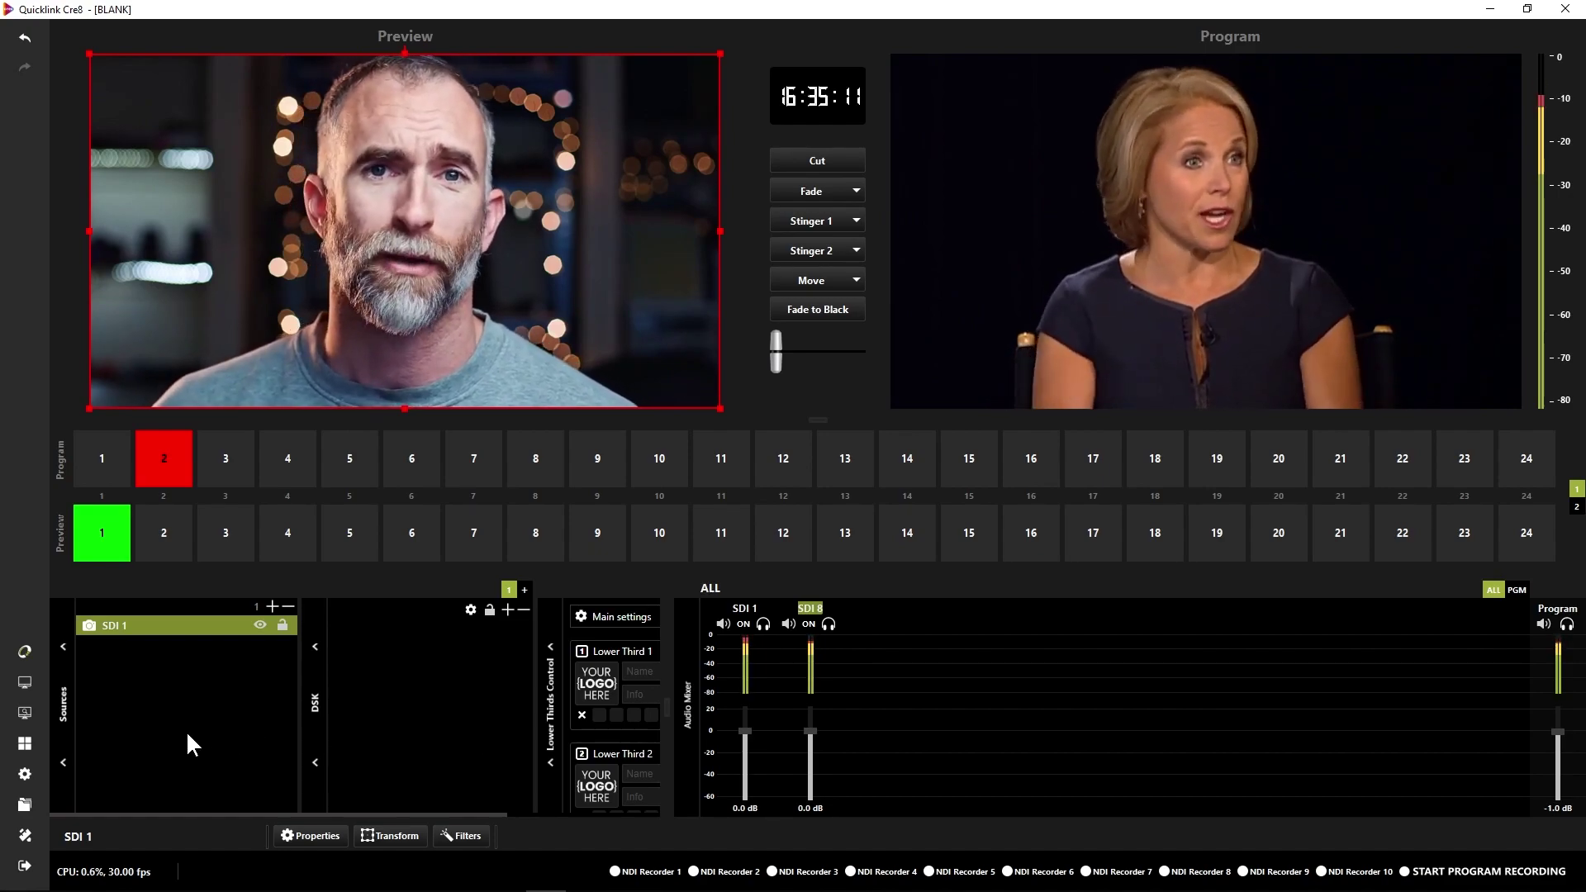
# Set the streaming service to YouTube - RTMPS, paste the stream key obtained from YouTube, apply the settings and start streaming
pyautogui.click(25, 778)
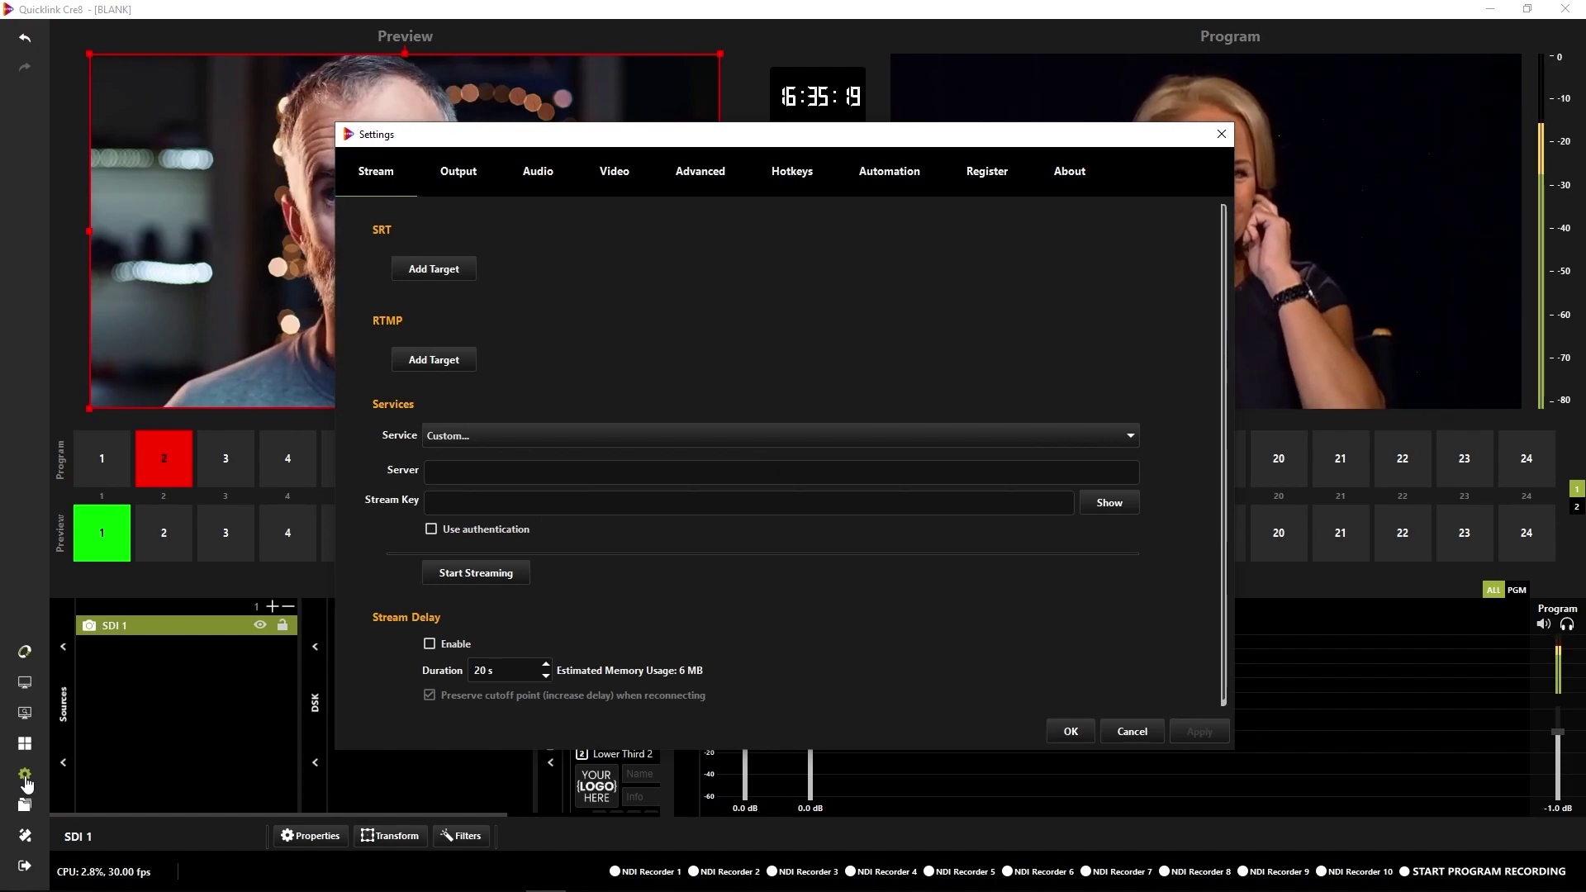
pyautogui.click(484, 436)
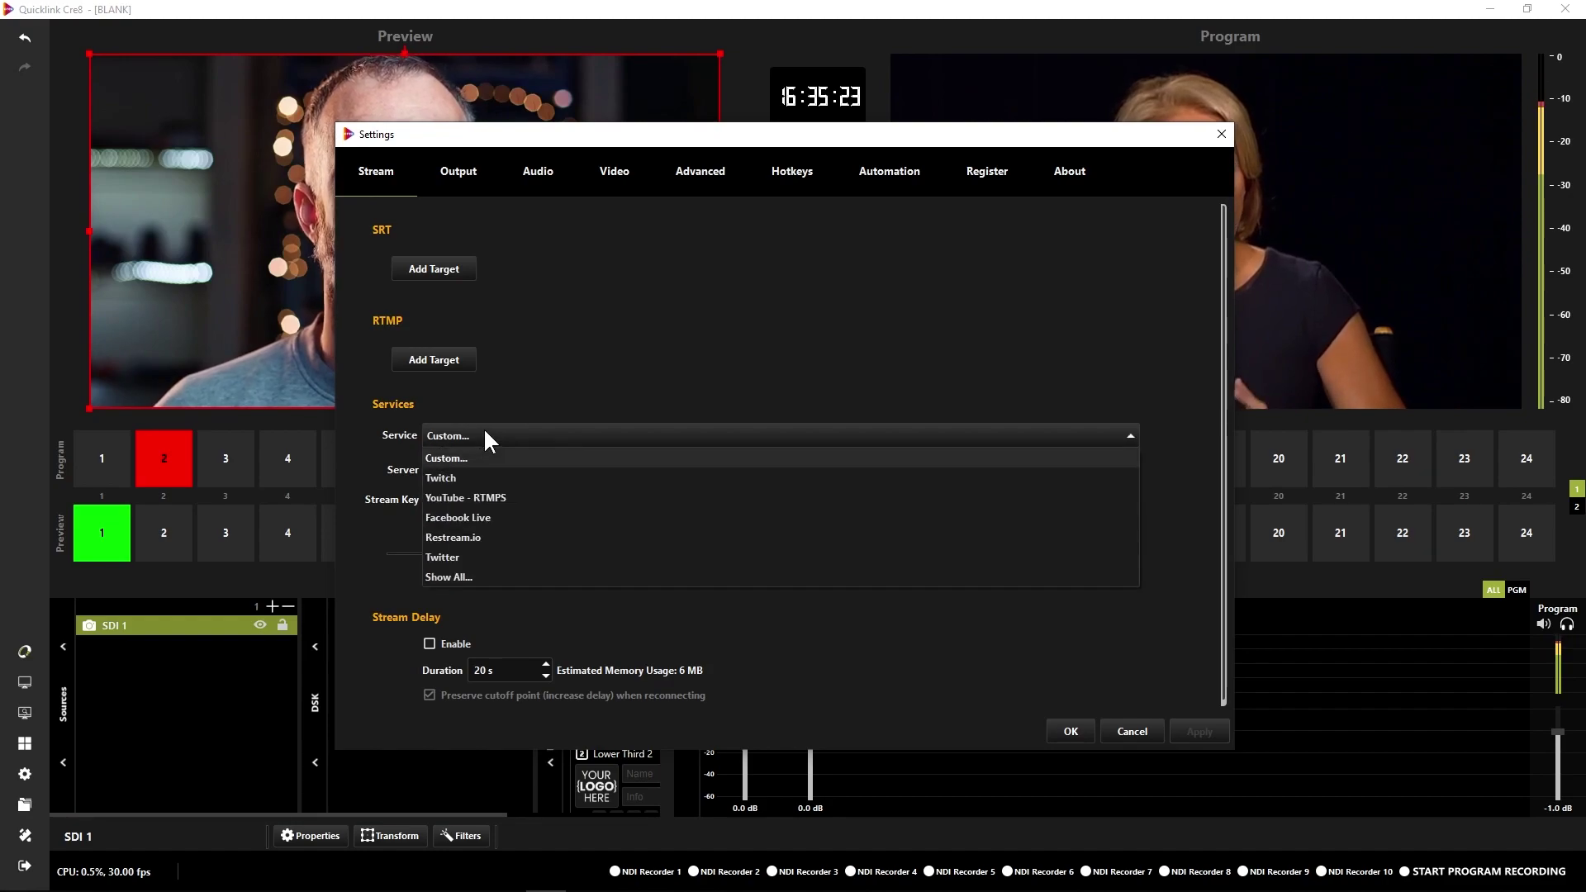
pyautogui.click(500, 498)
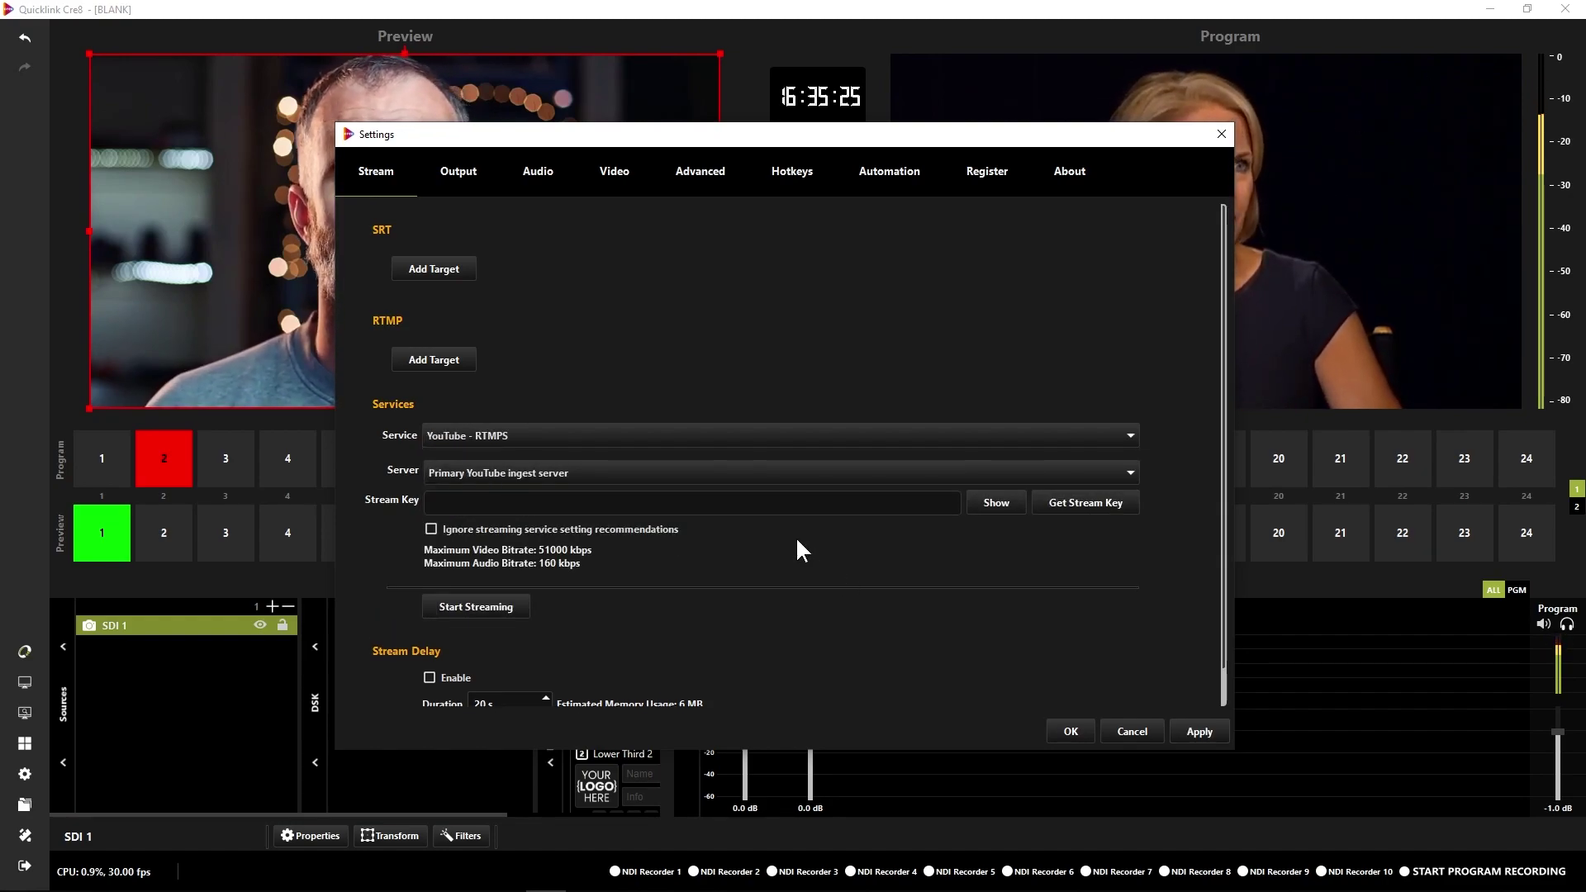
pyautogui.click(1099, 504)
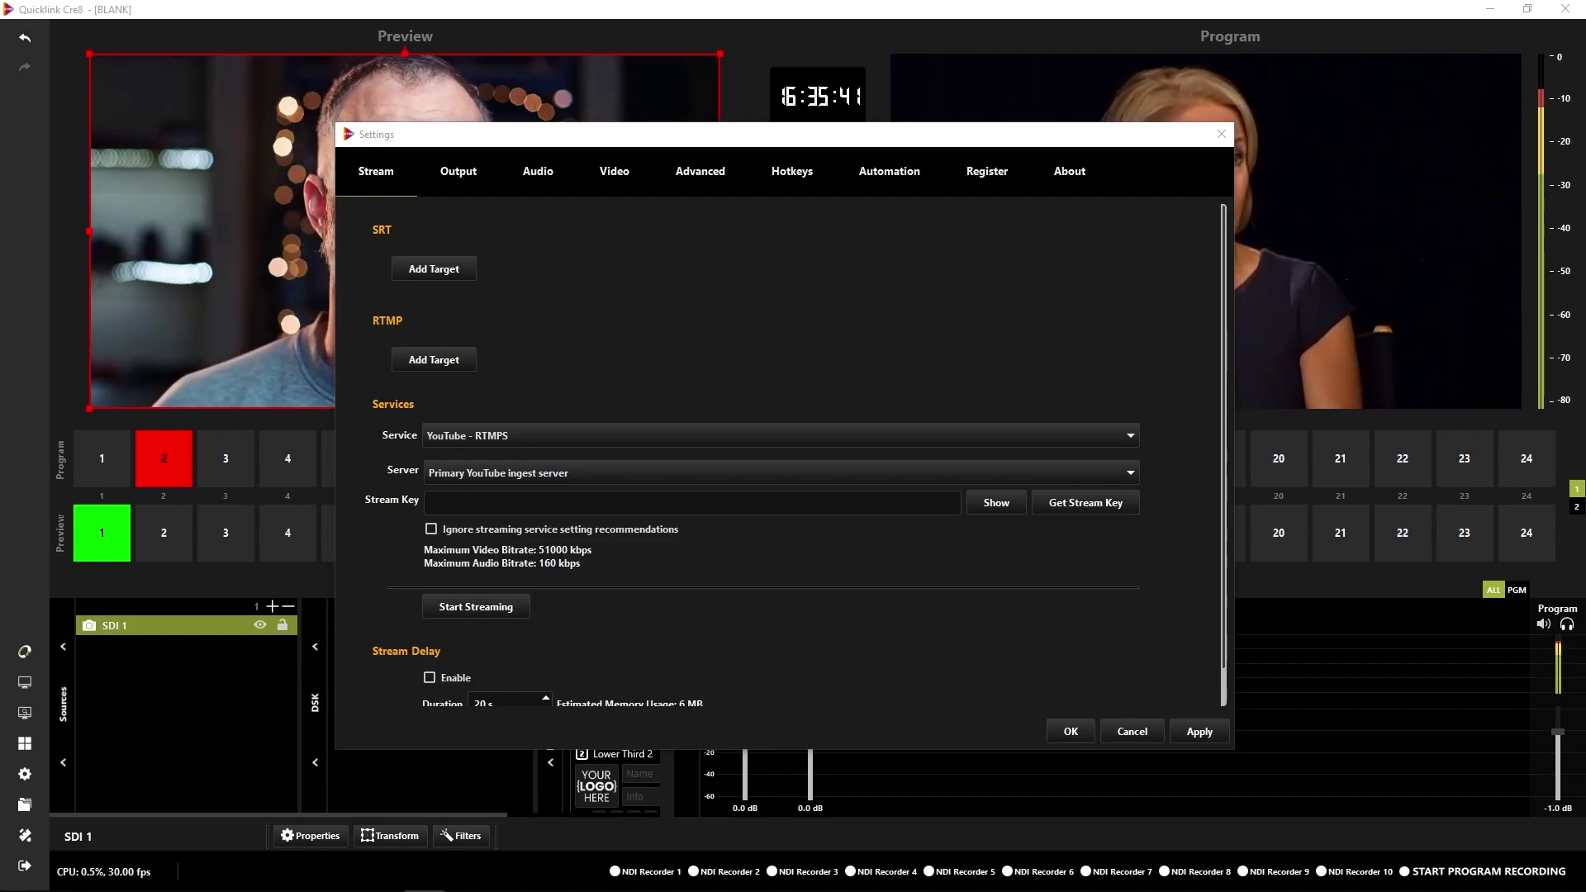
pyautogui.rightClick(474, 493)
pyautogui.click(521, 571)
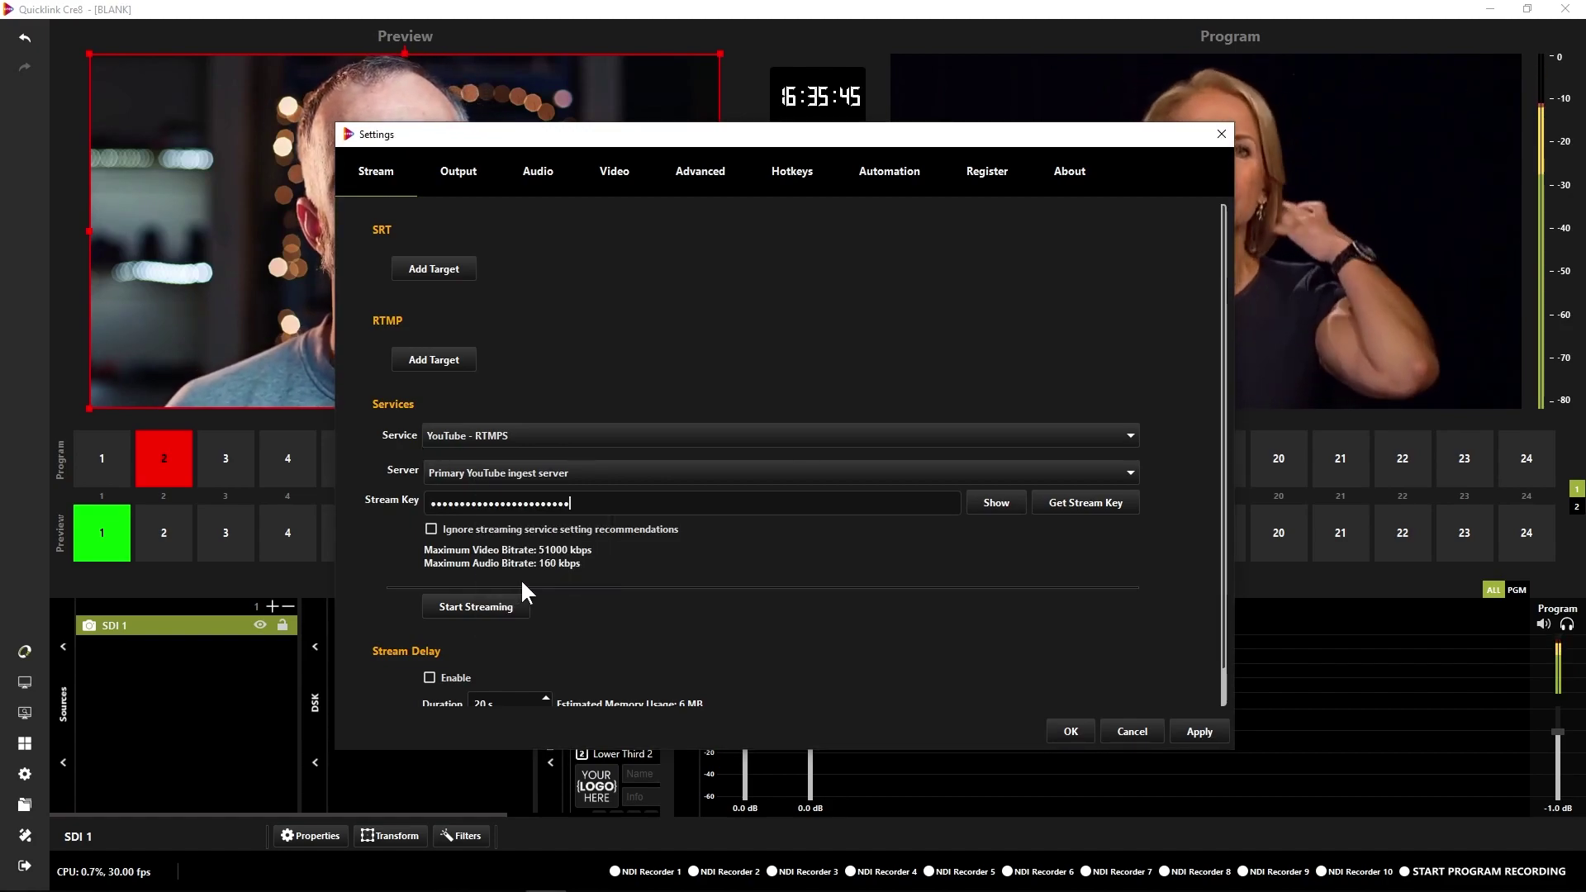
pyautogui.click(1200, 730)
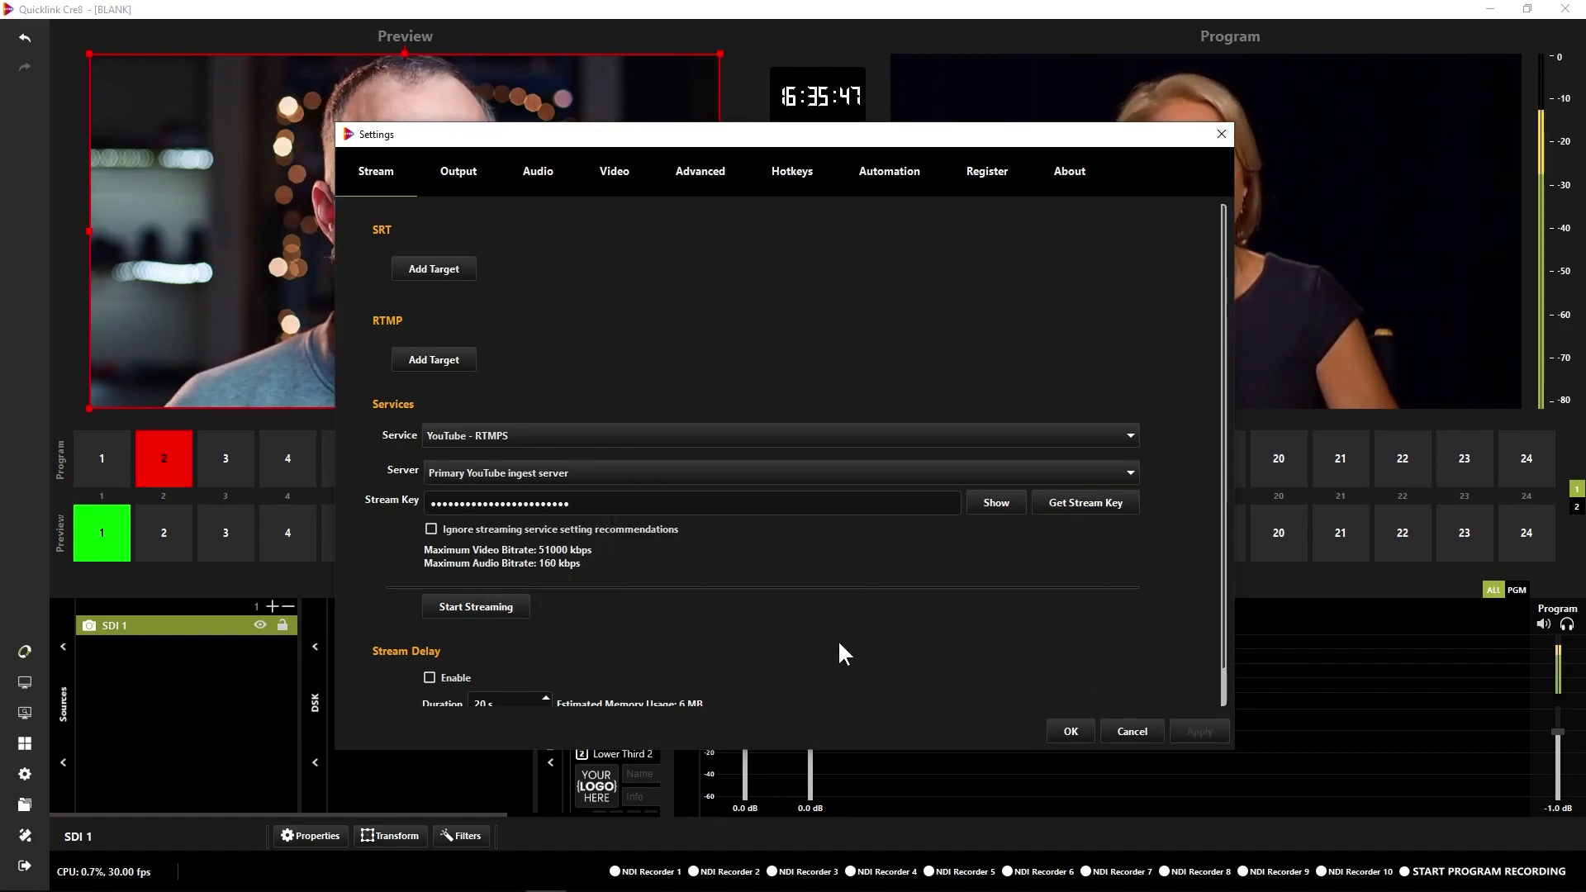
pyautogui.click(493, 609)
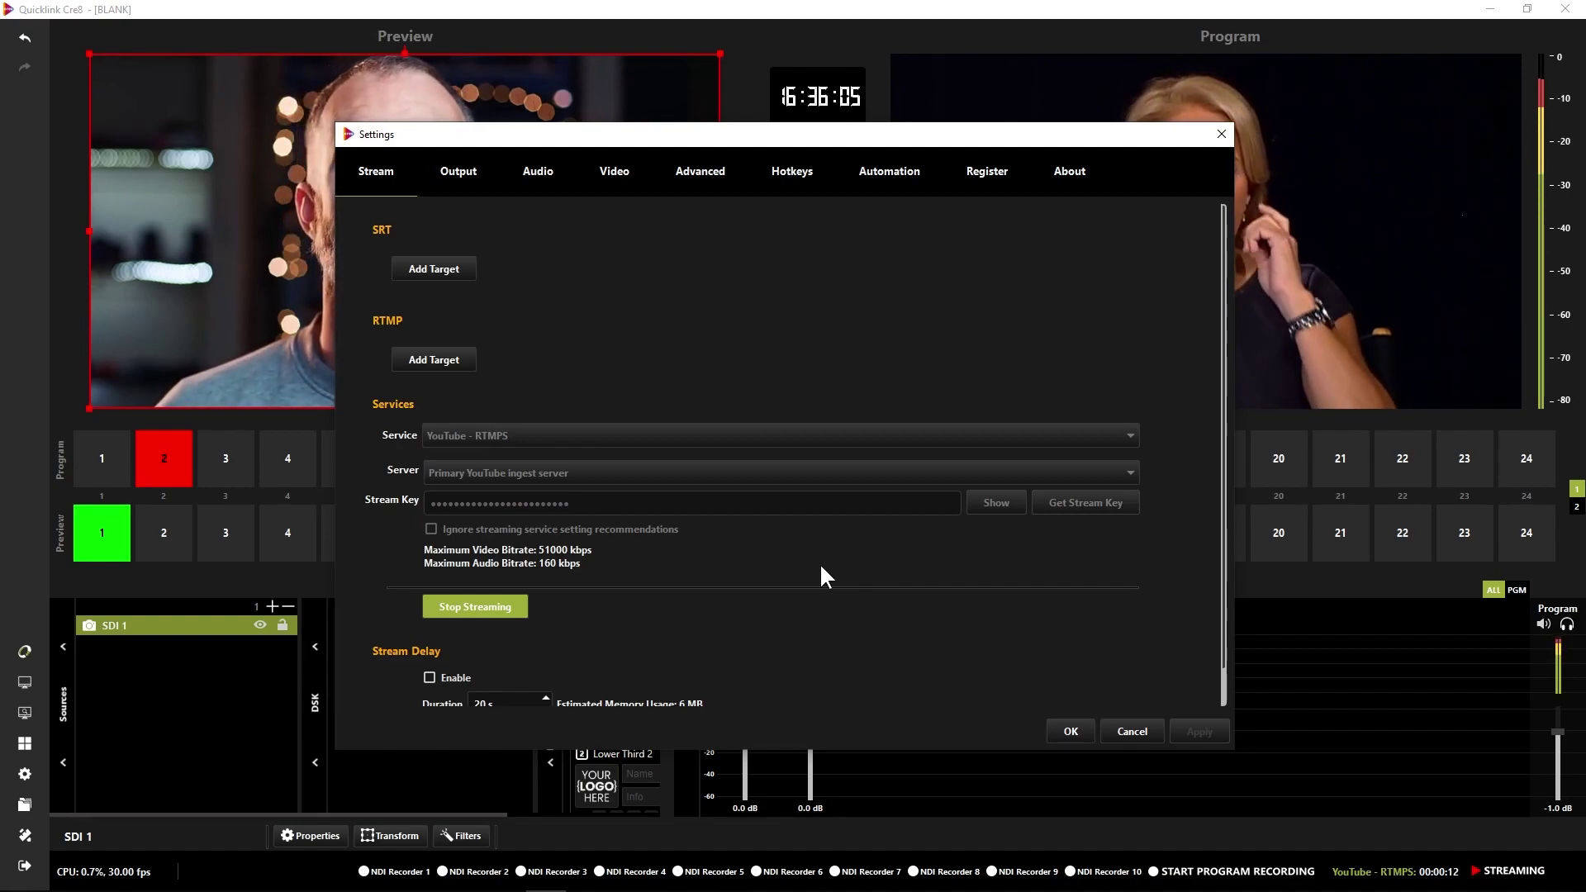
# Set the Program output device to SDI3 in the advanced output configuration, start that output and accept the settings
pyautogui.click(702, 170)
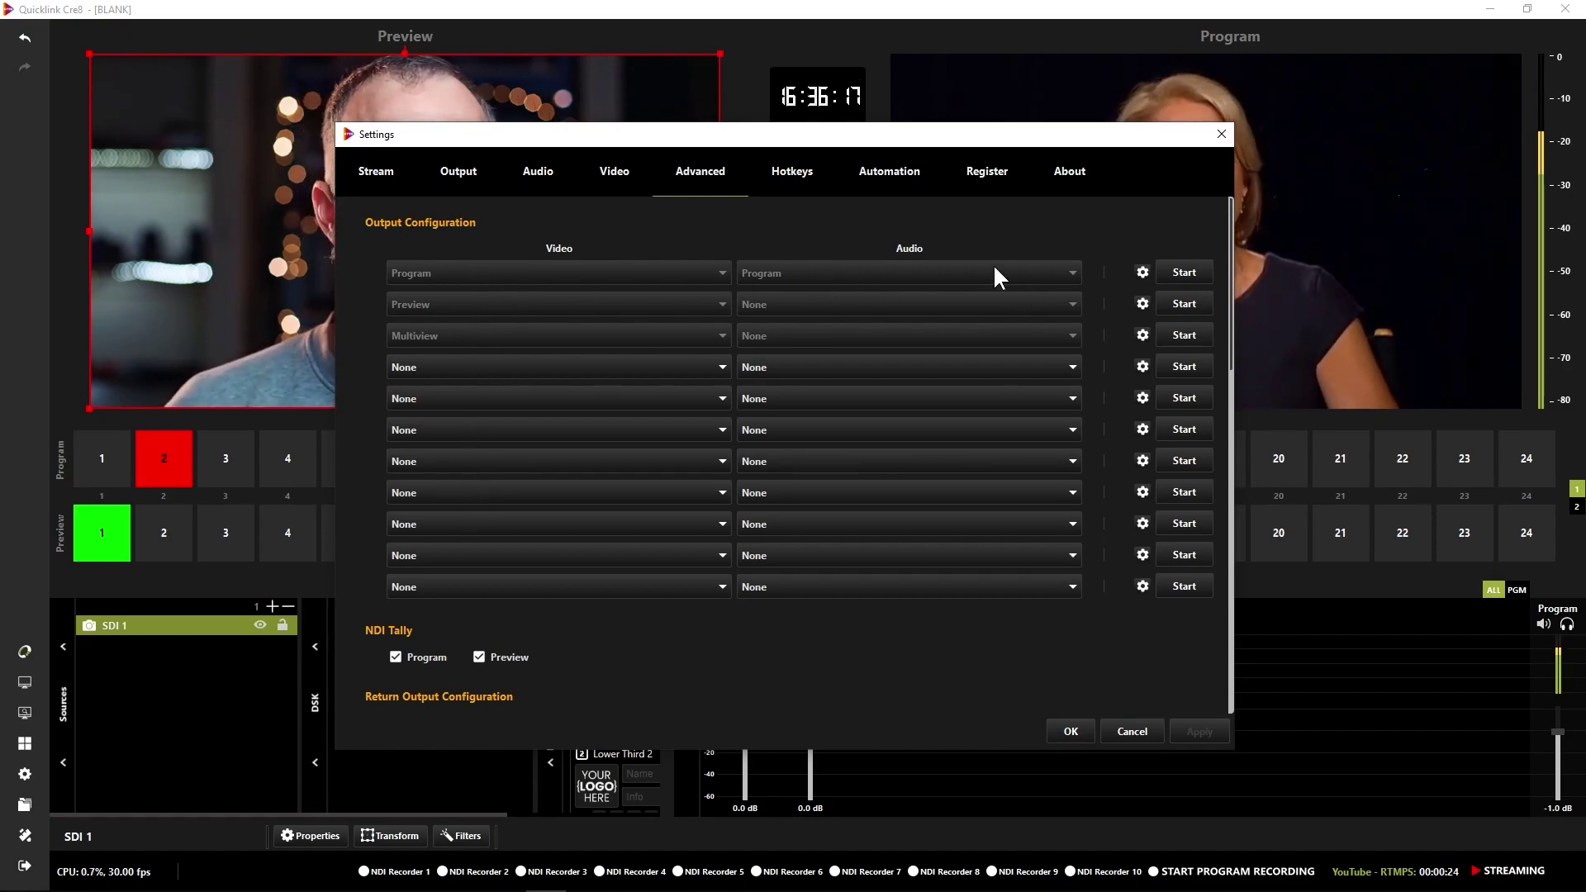
pyautogui.click(1141, 272)
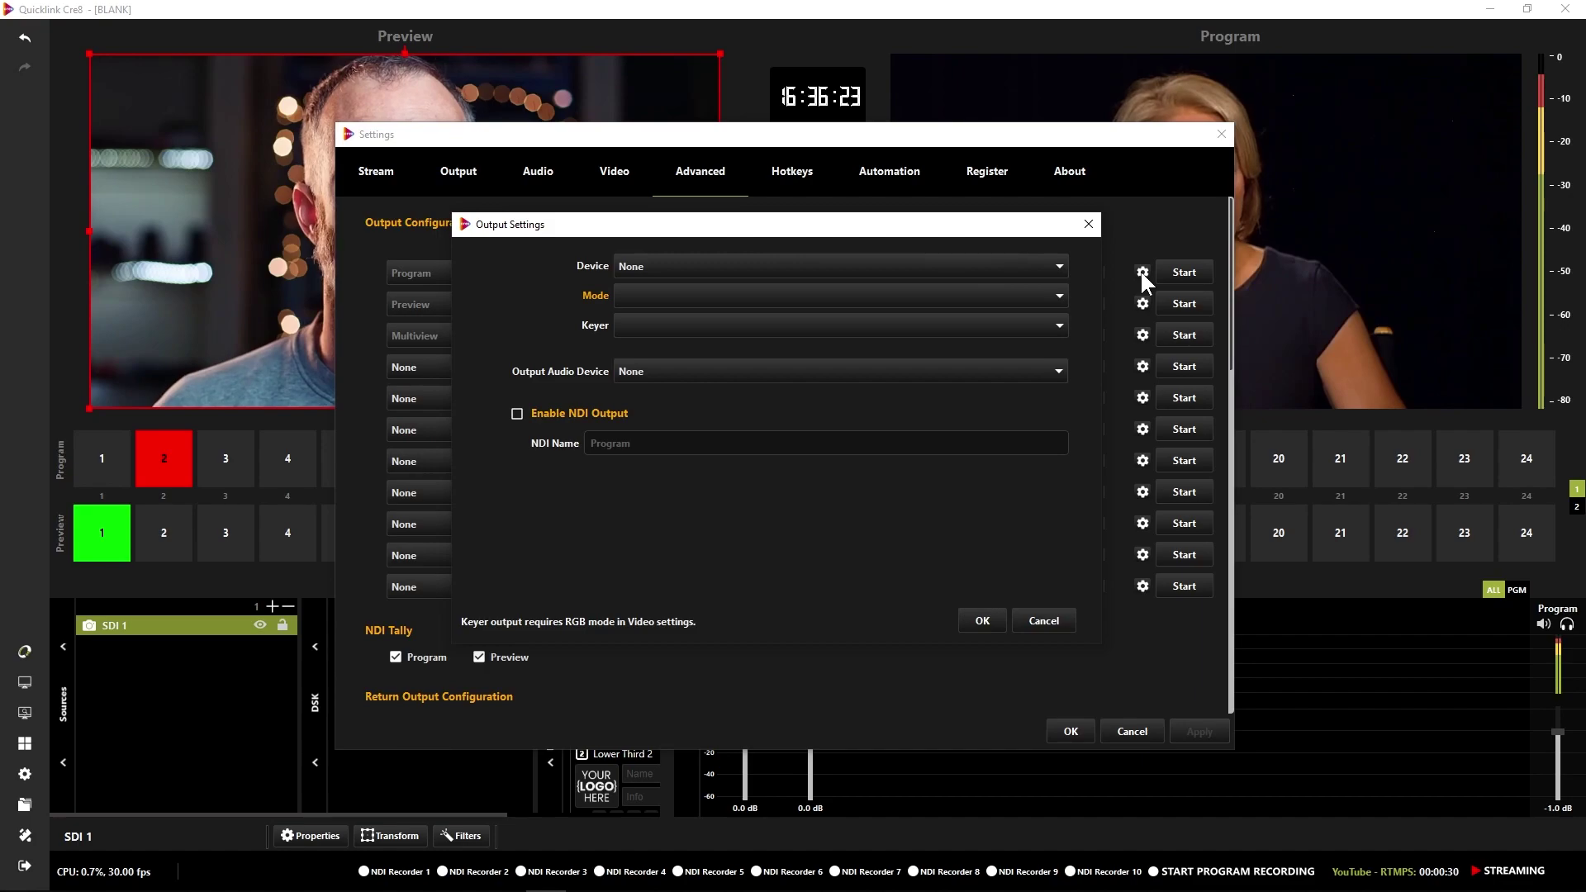
pyautogui.click(986, 262)
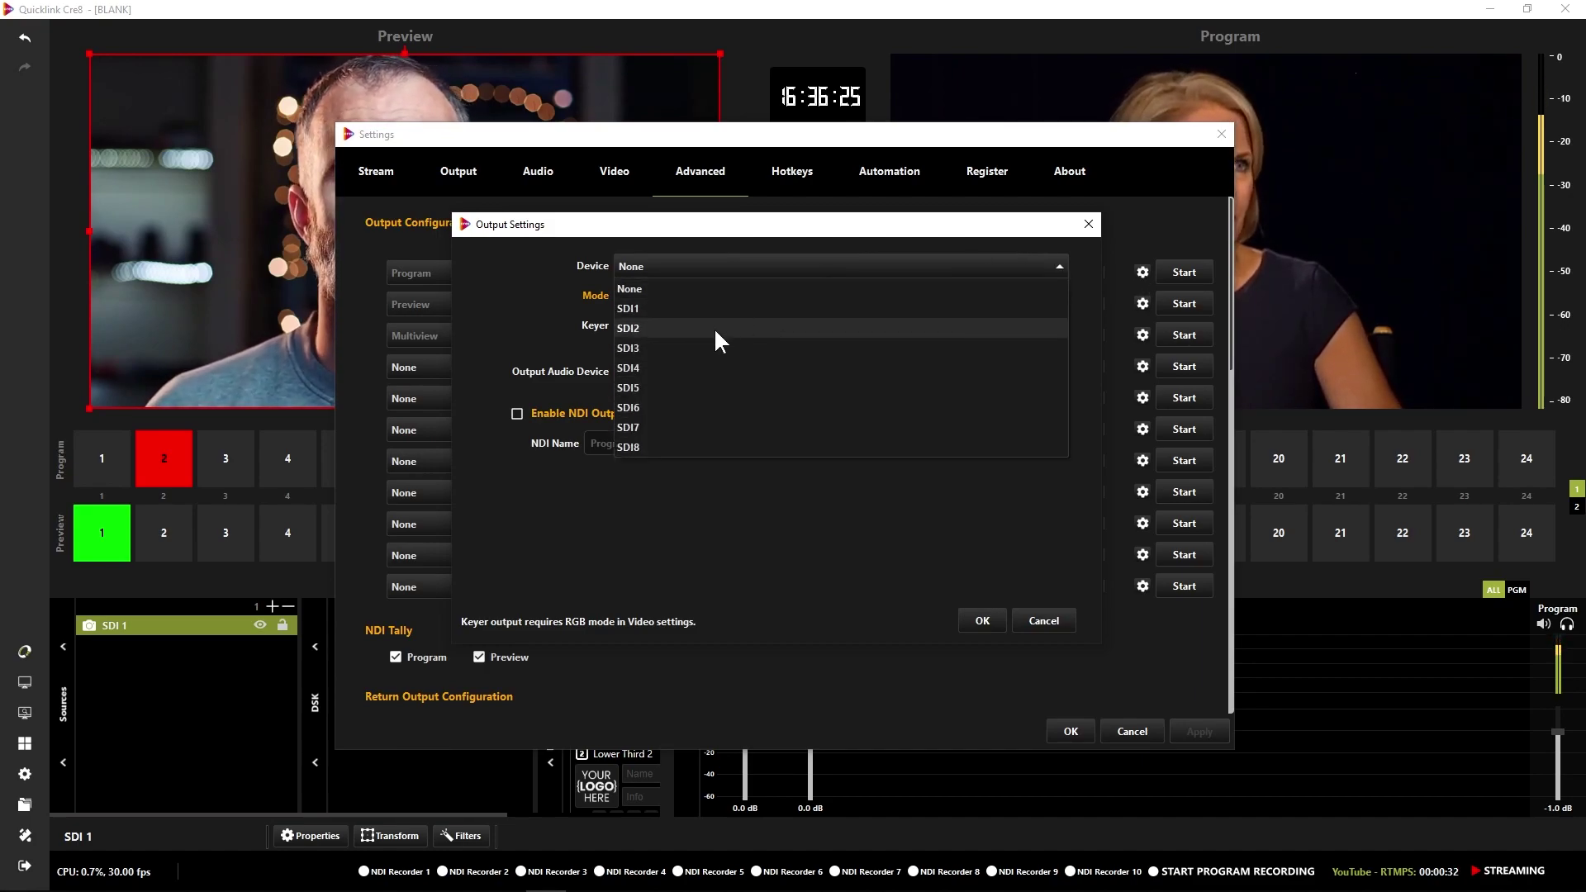
pyautogui.click(703, 345)
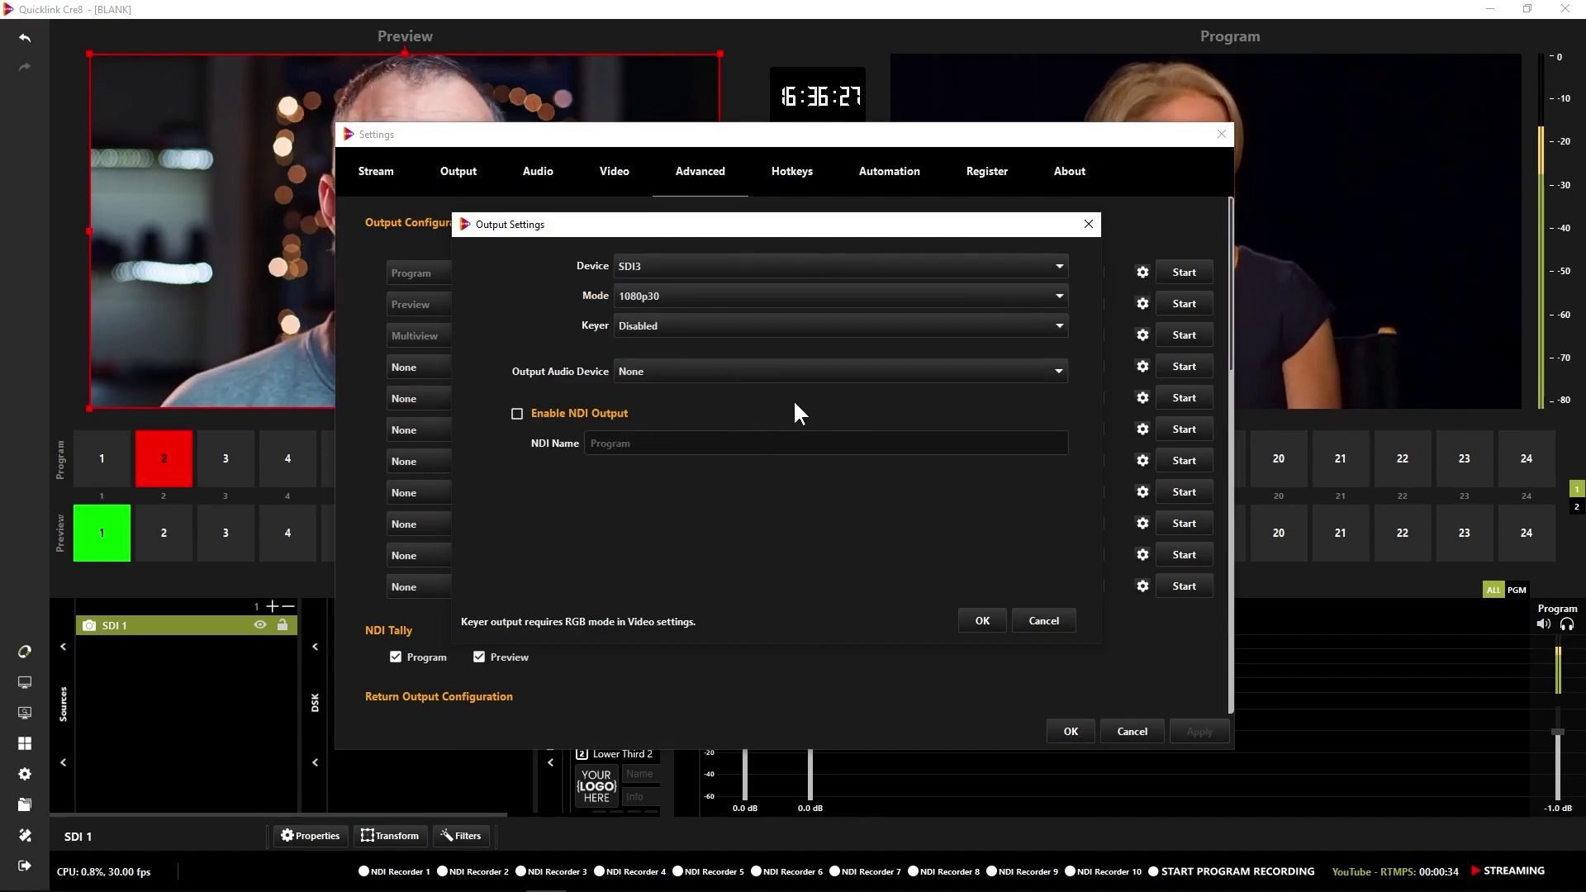
pyautogui.click(980, 621)
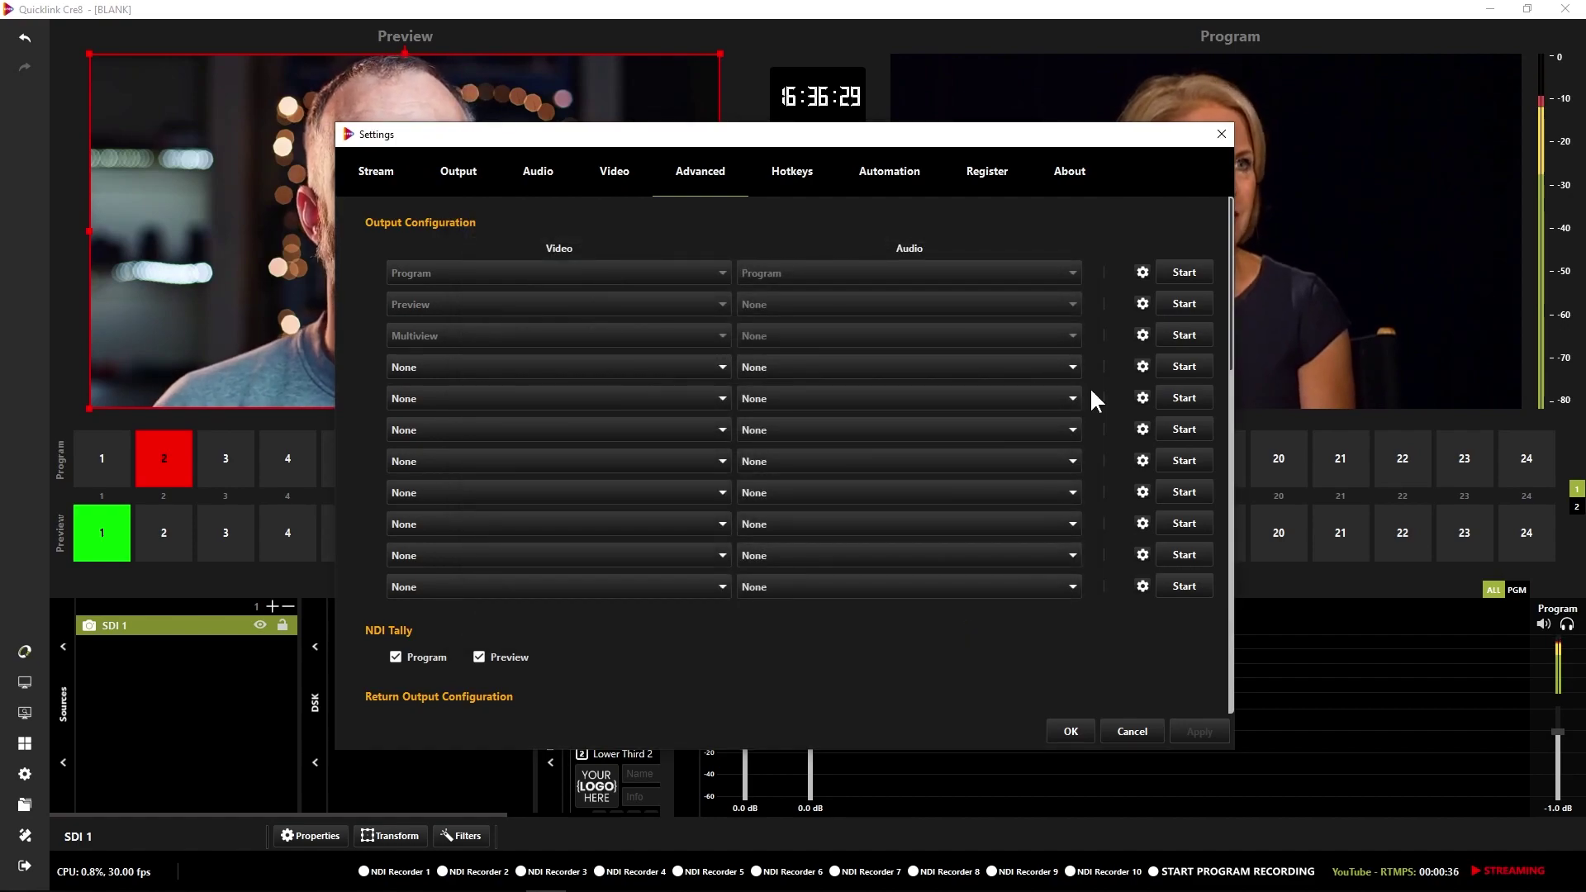
pyautogui.click(1188, 272)
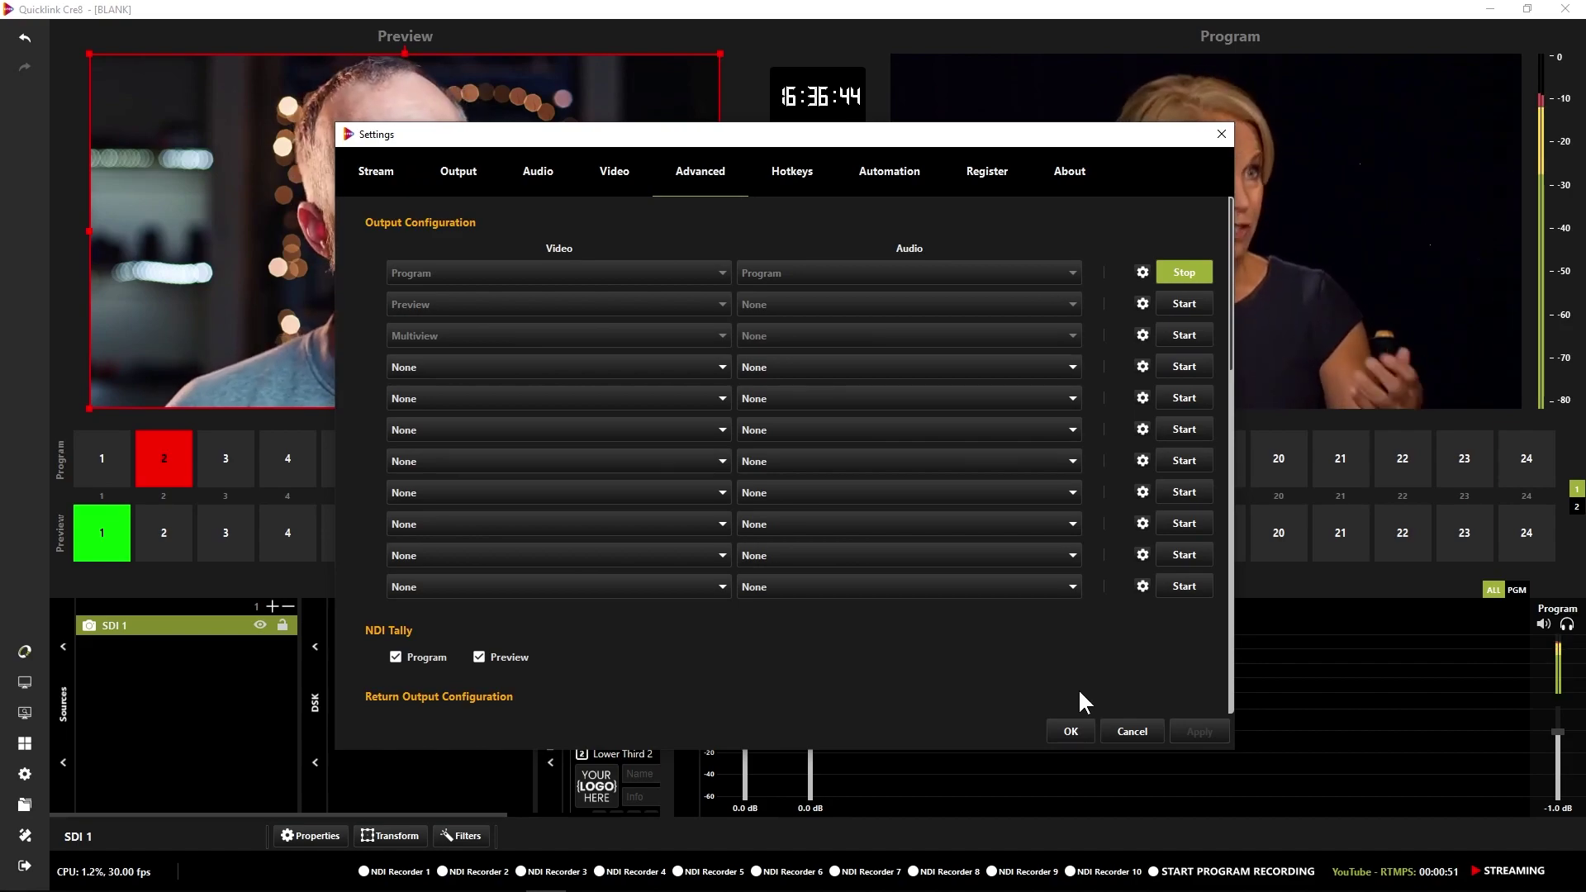
pyautogui.click(1063, 731)
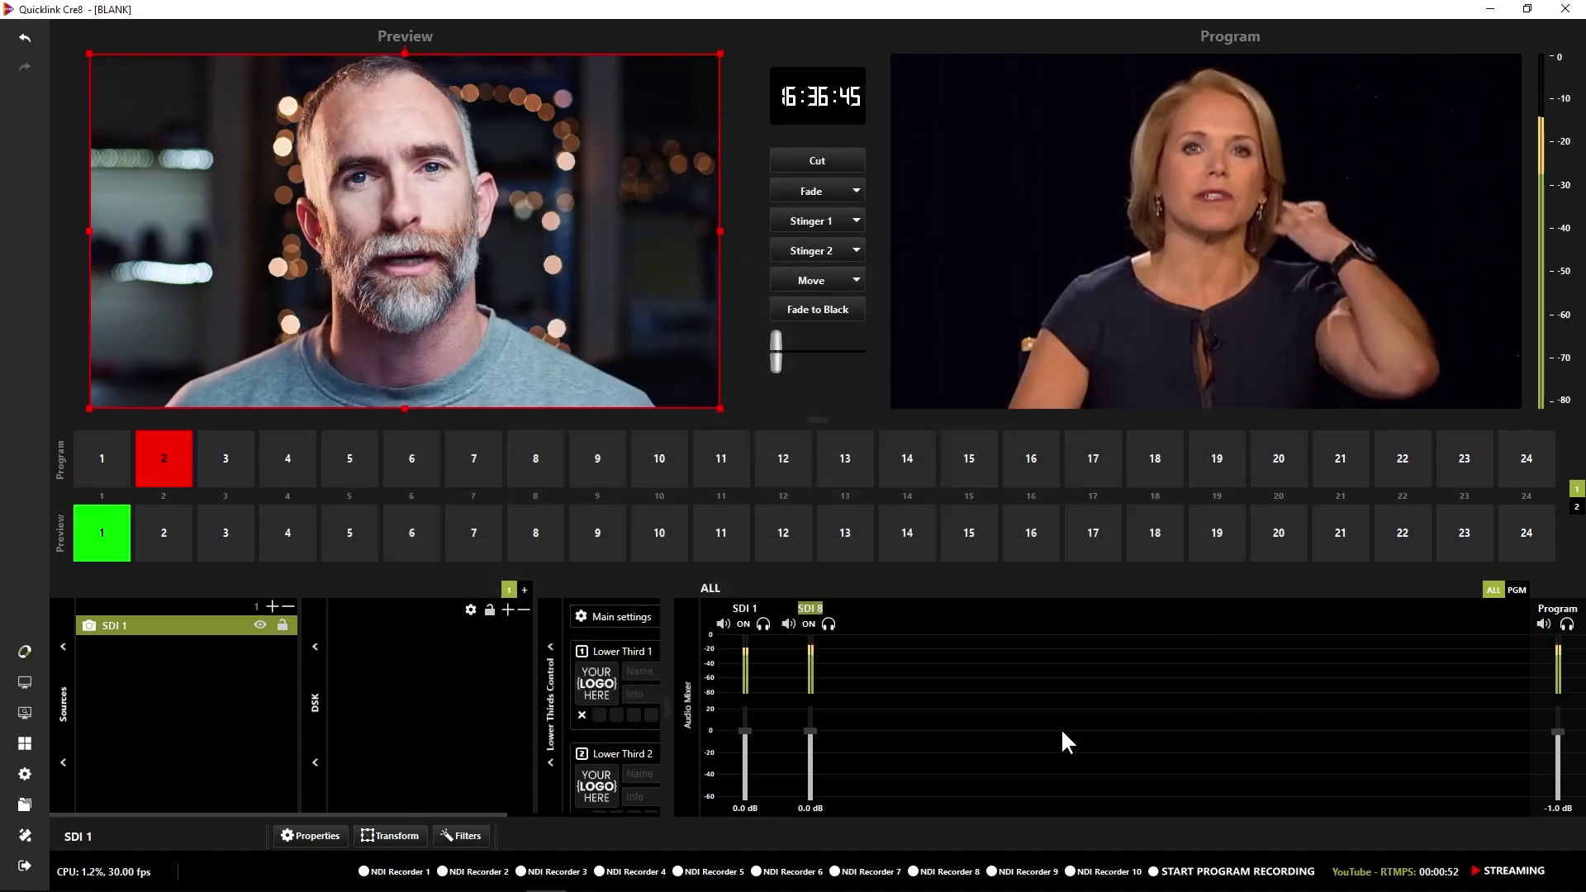
# Record the Program feed for about 11 seconds and stop the recording
pyautogui.click(1205, 877)
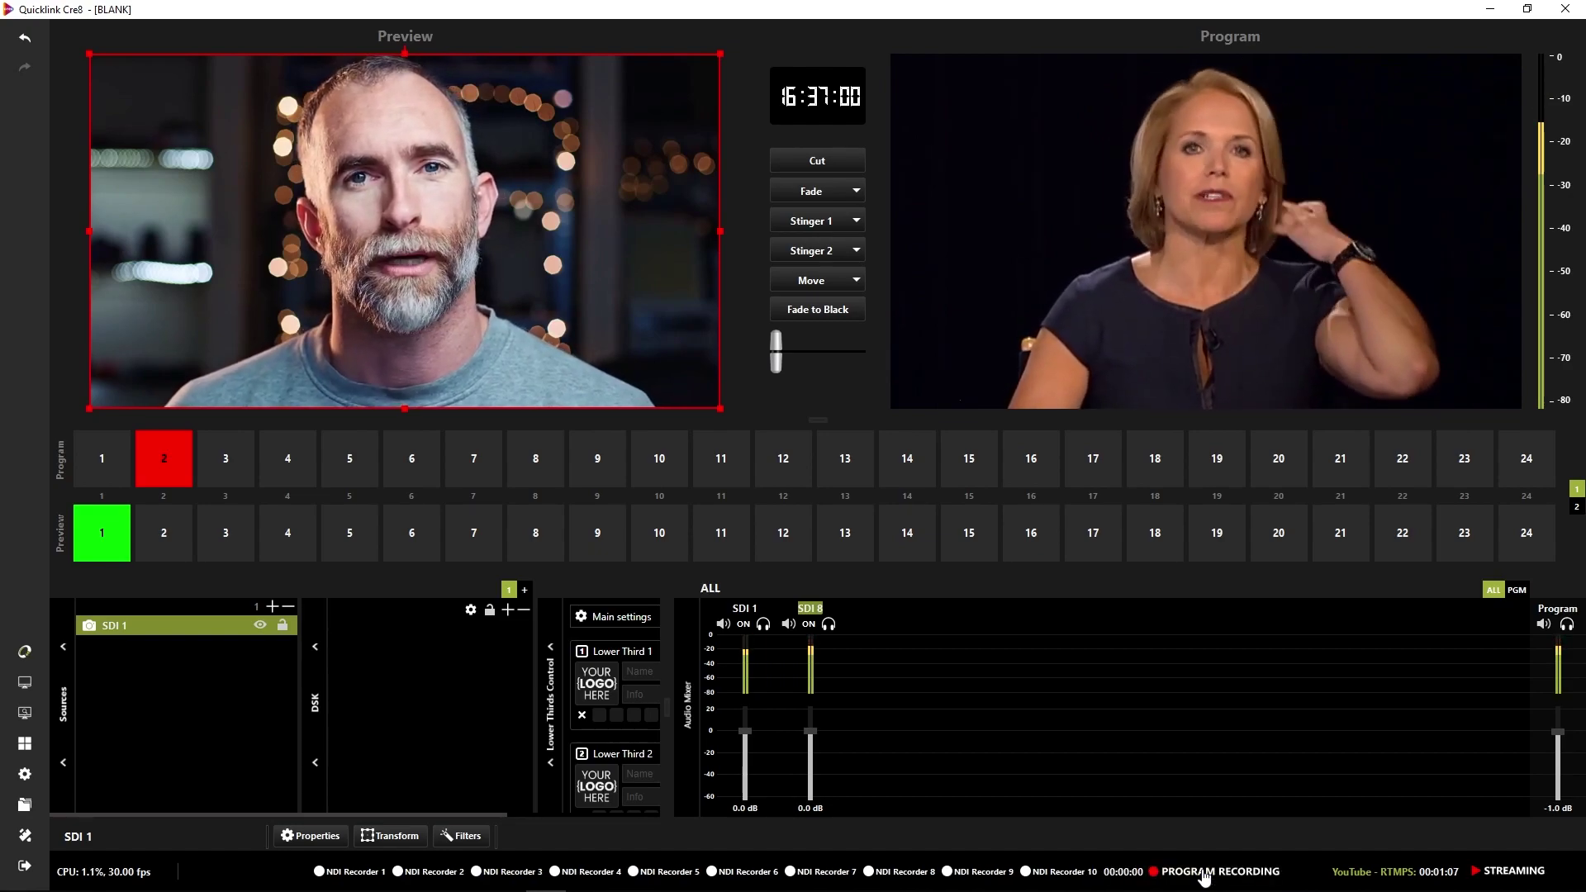
pyautogui.click(1253, 874)
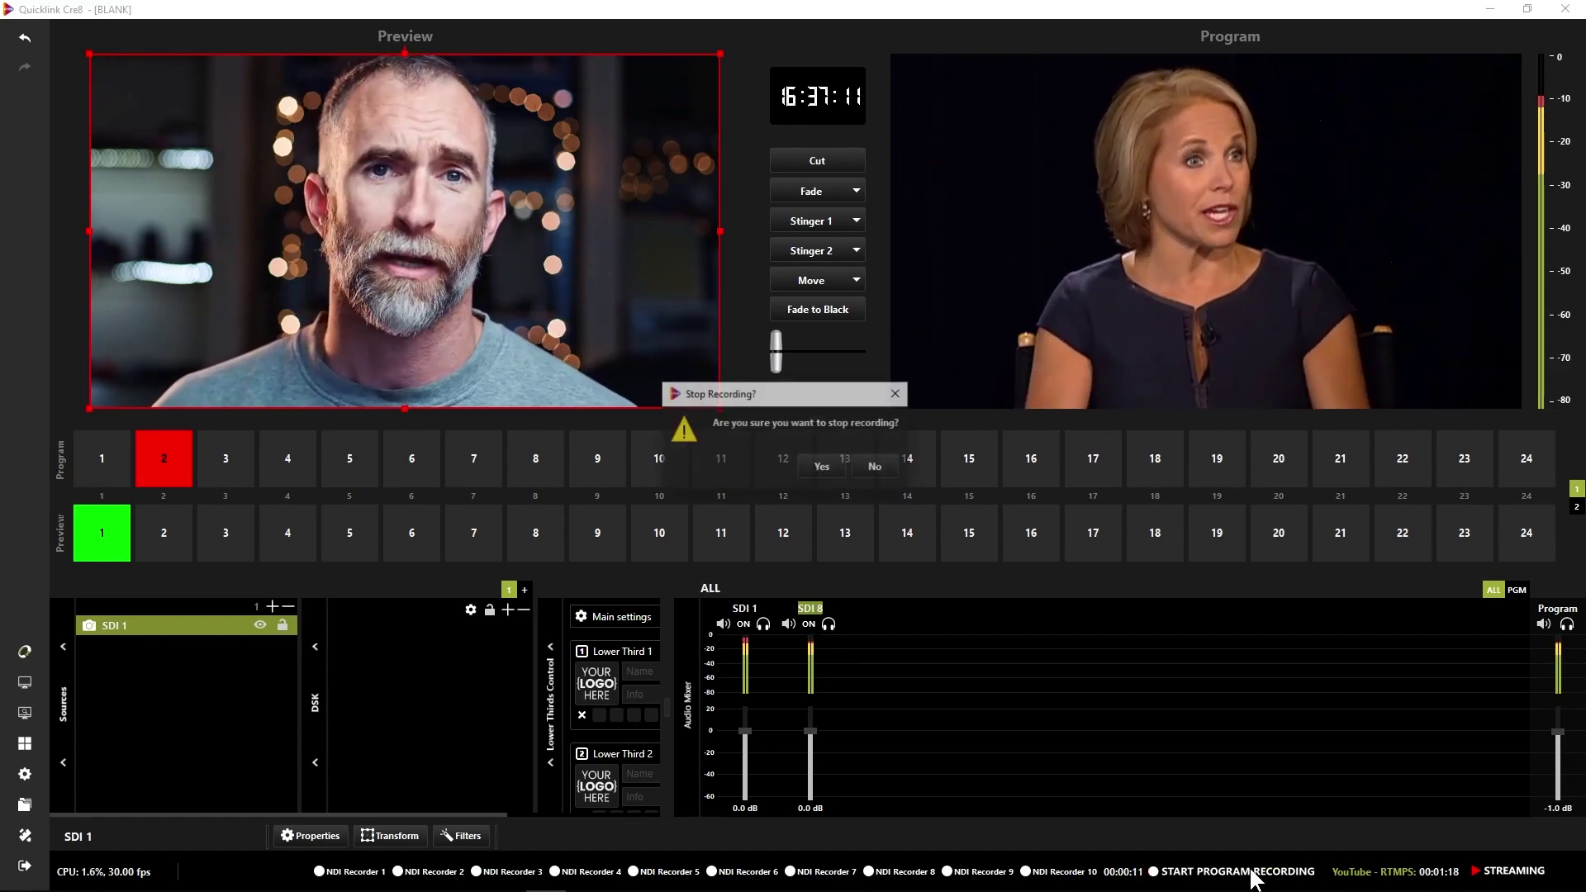
pyautogui.click(838, 471)
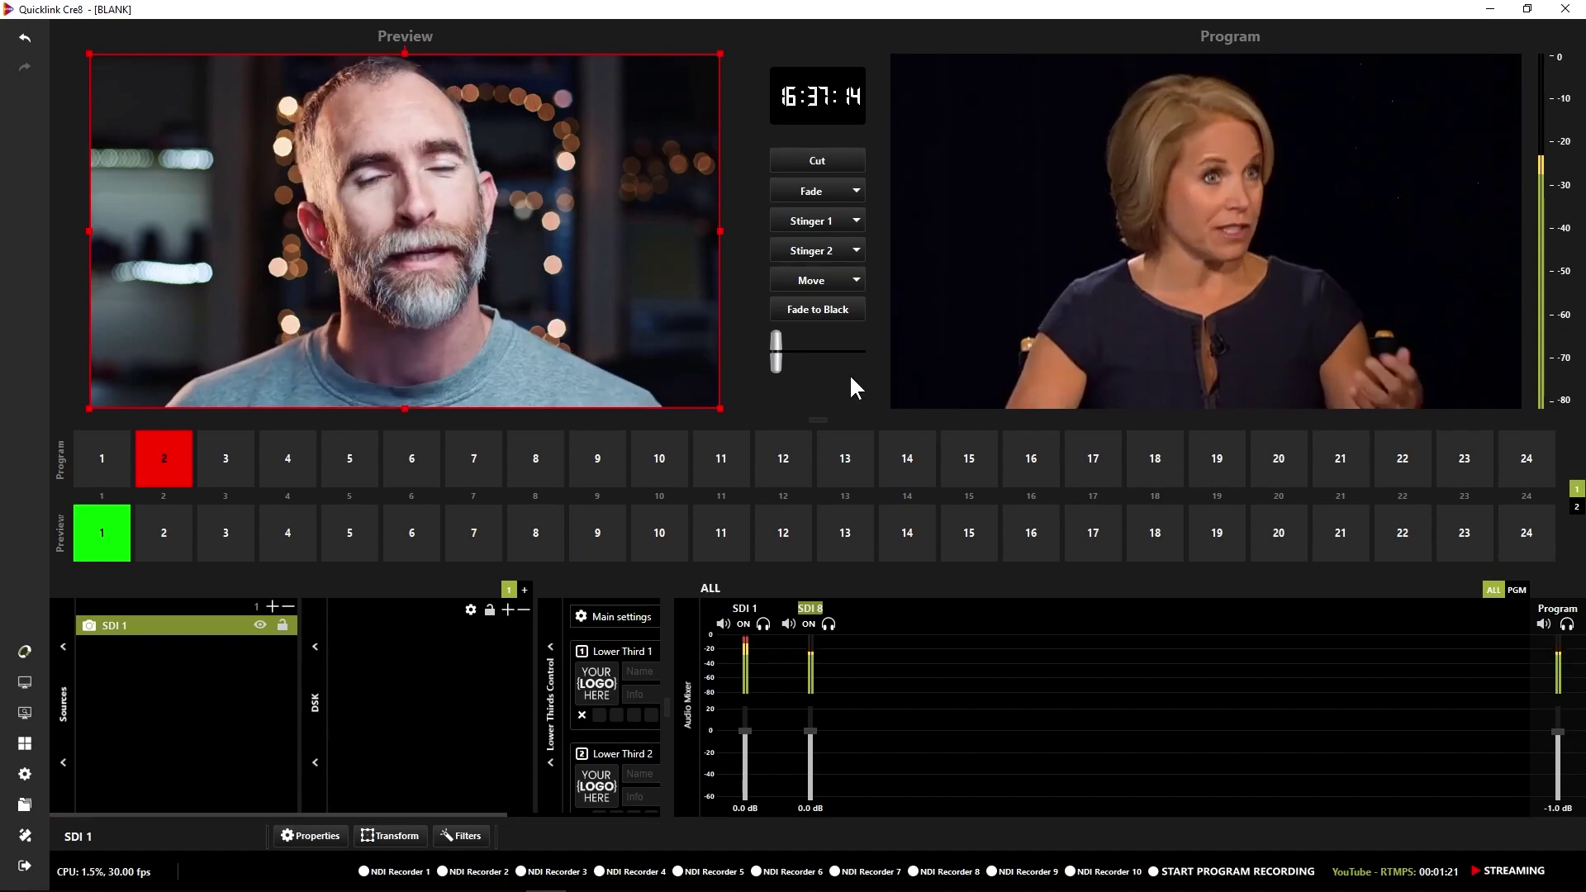
# Stop the YouTube stream and the Program SDI output, and accept the settings
pyautogui.click(25, 775)
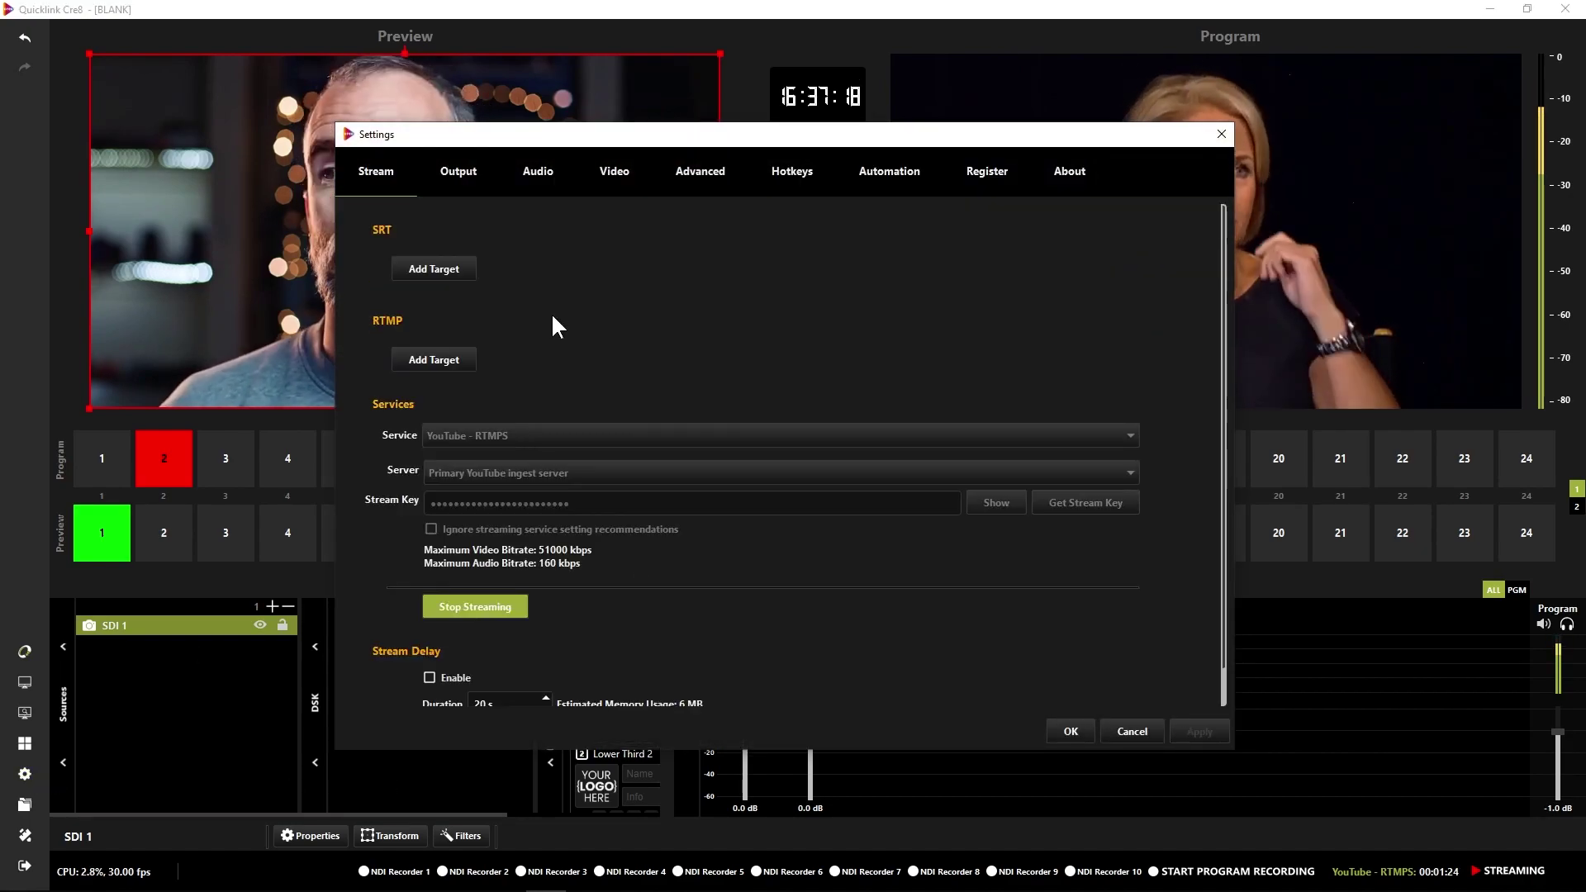
pyautogui.click(496, 607)
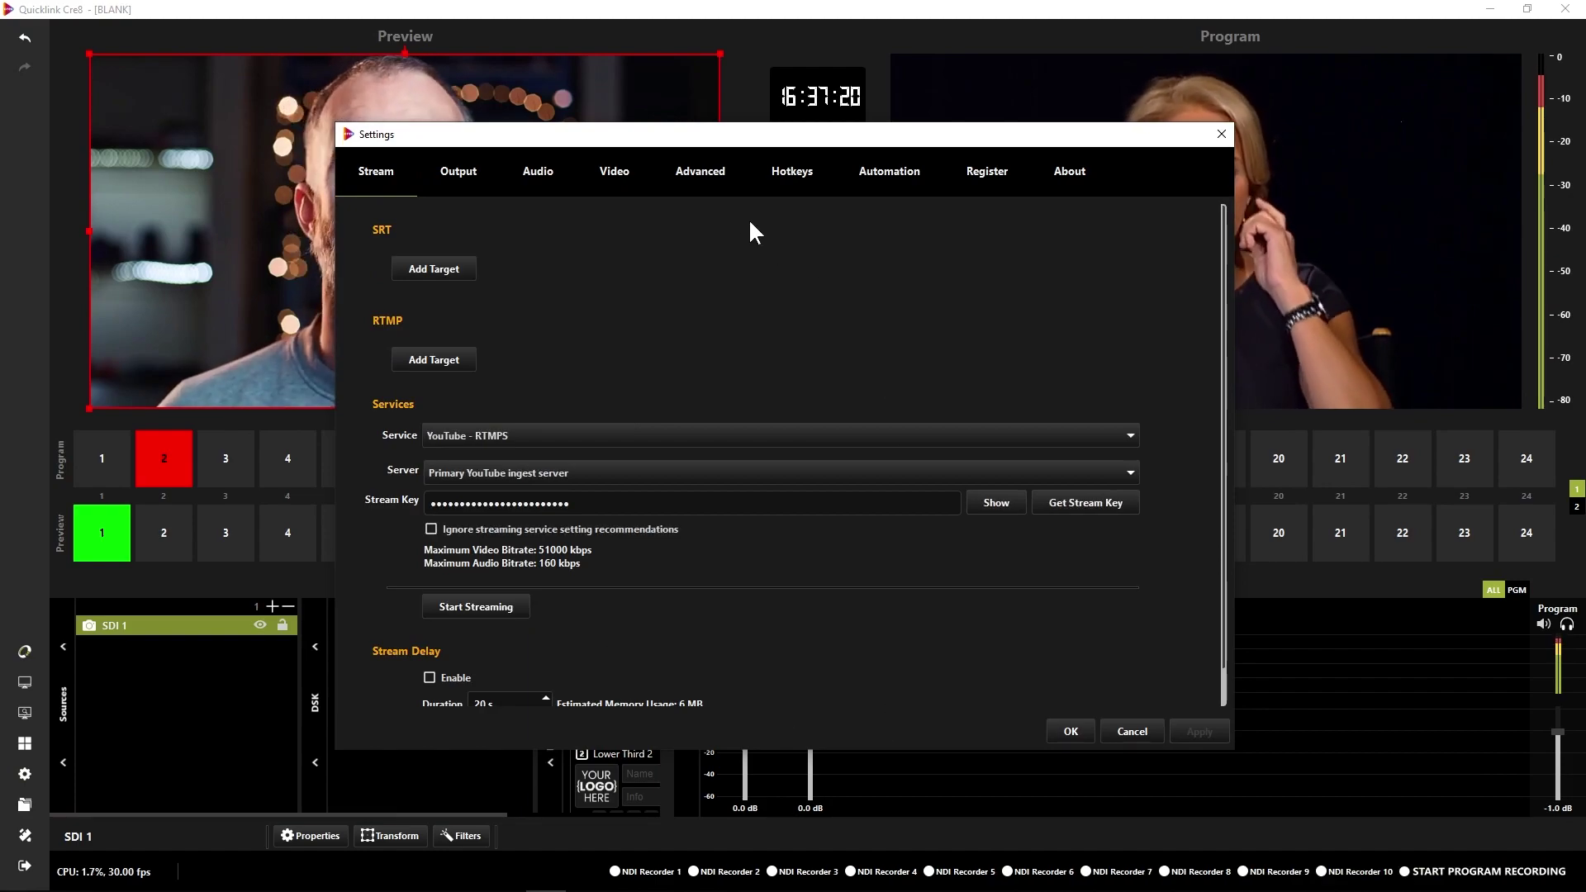
pyautogui.click(701, 174)
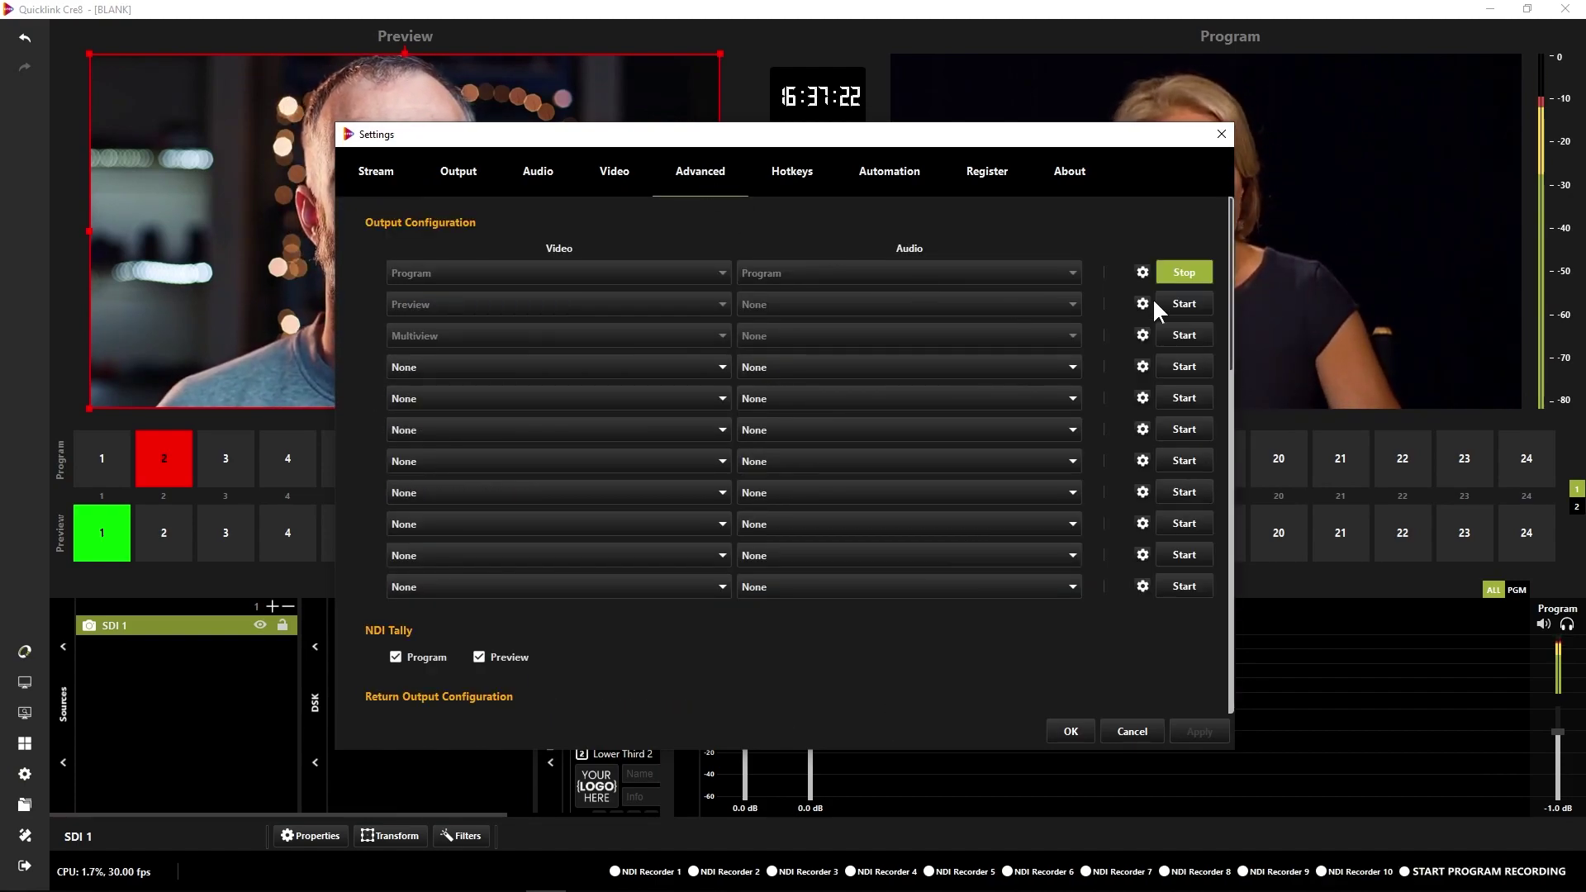
pyautogui.click(1189, 268)
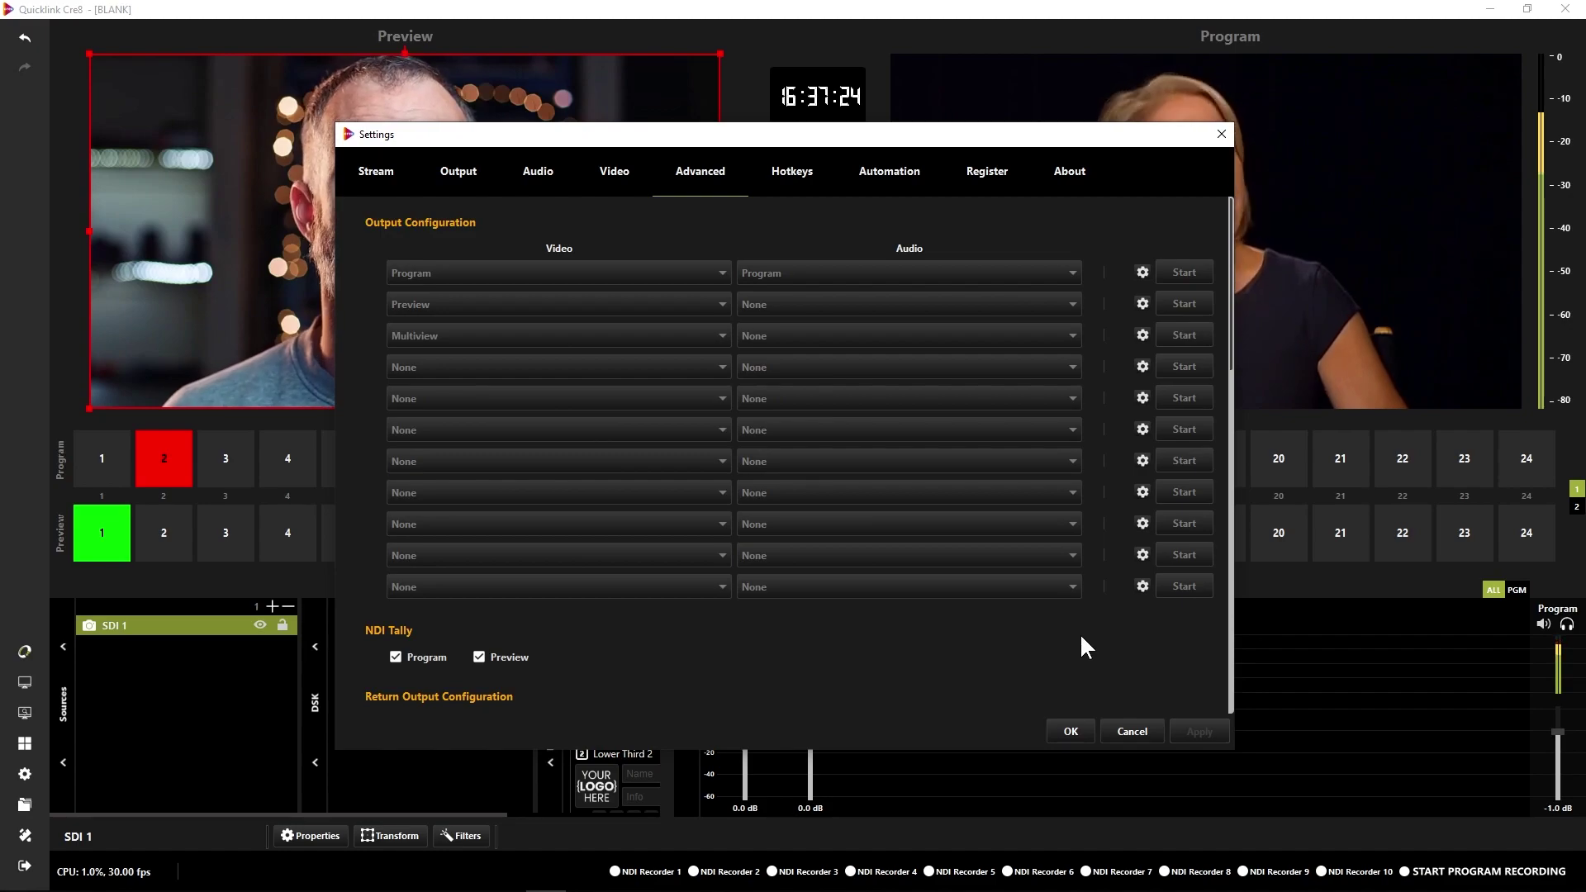
pyautogui.click(1063, 733)
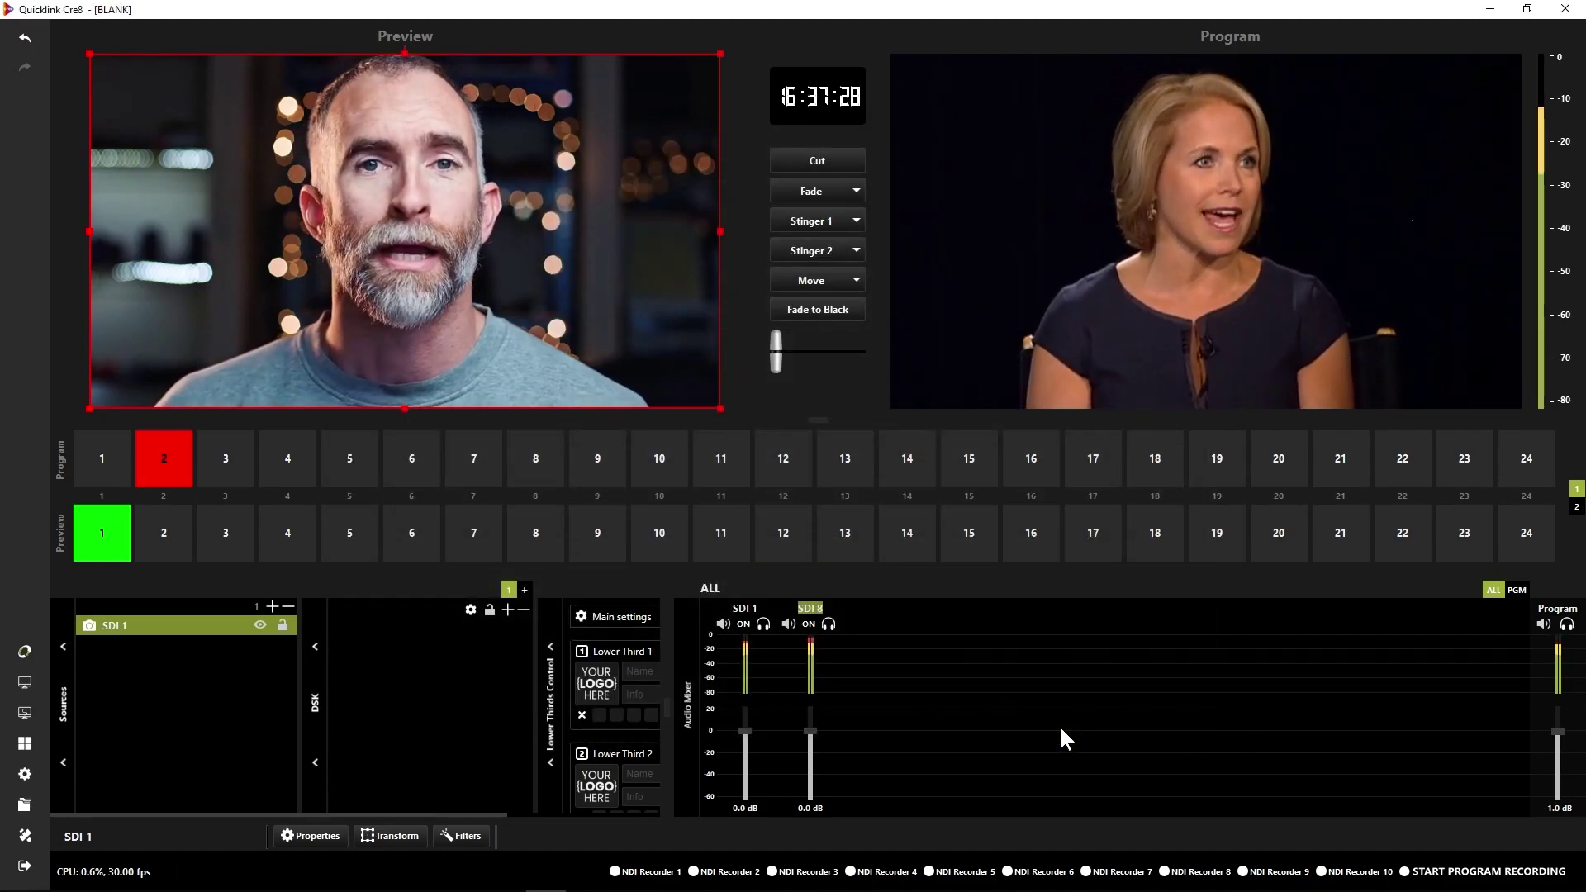